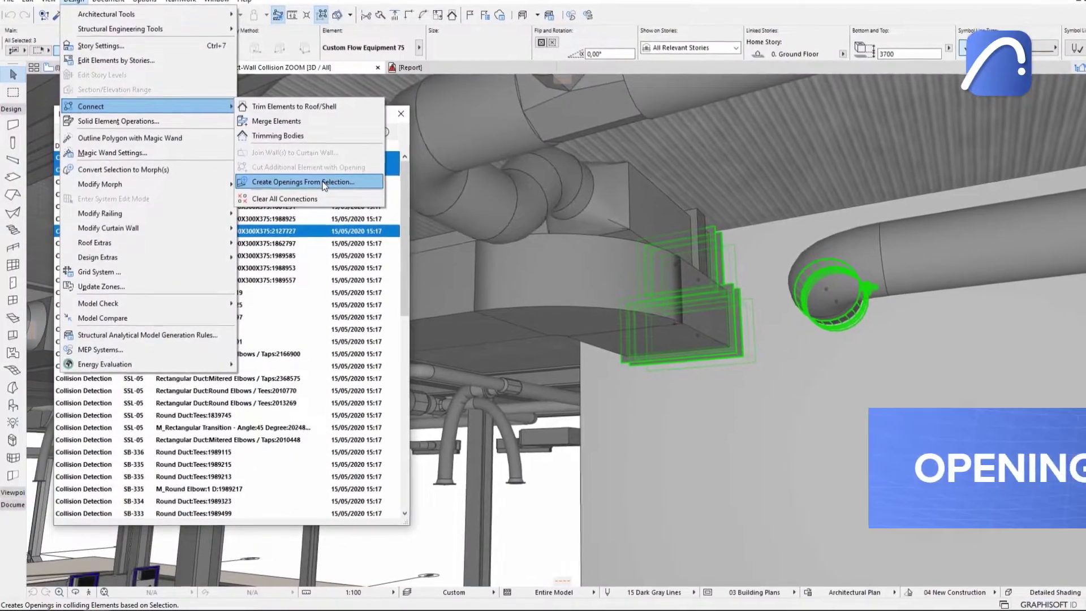
# Create a circular opening in the wall from the selected round fire damper, with an offset of 50.
pyautogui.click(324, 184)
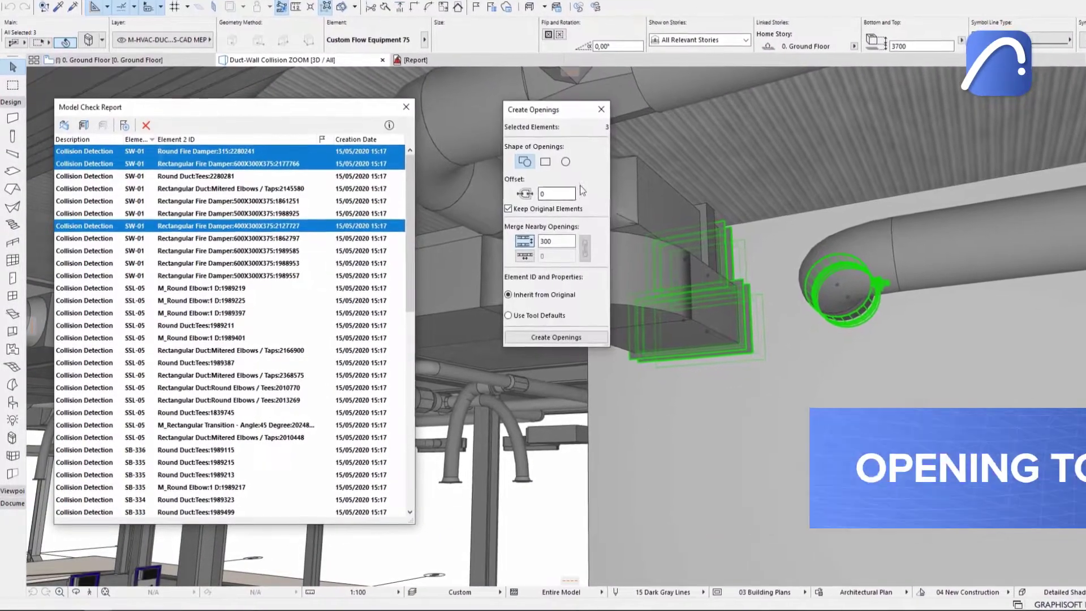
pyautogui.click(571, 158)
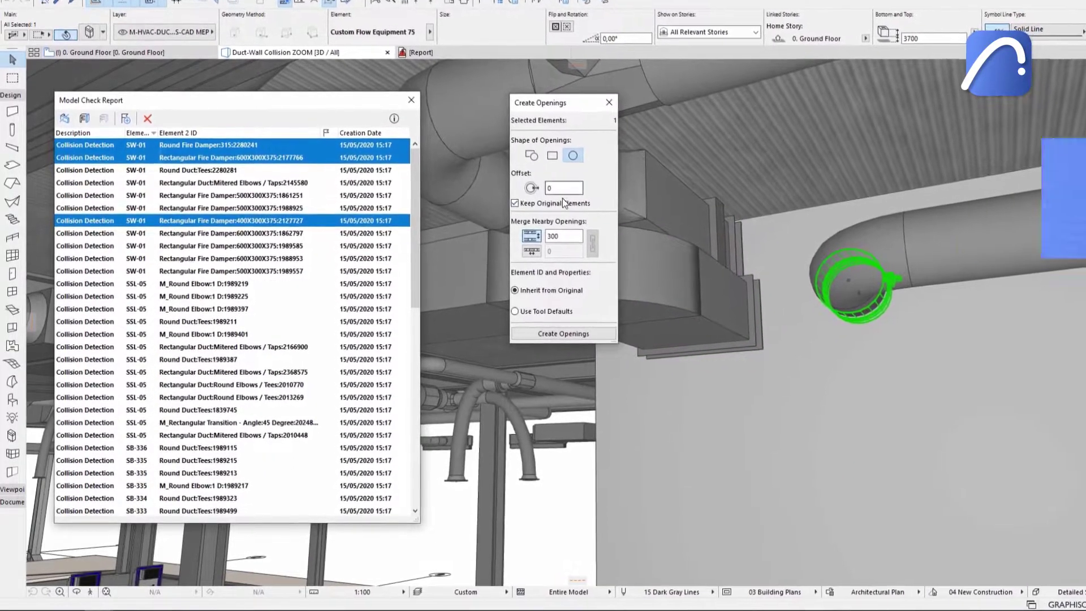
pyautogui.doubleClick(561, 189)
pyautogui.write('50')
pyautogui.click(566, 330)
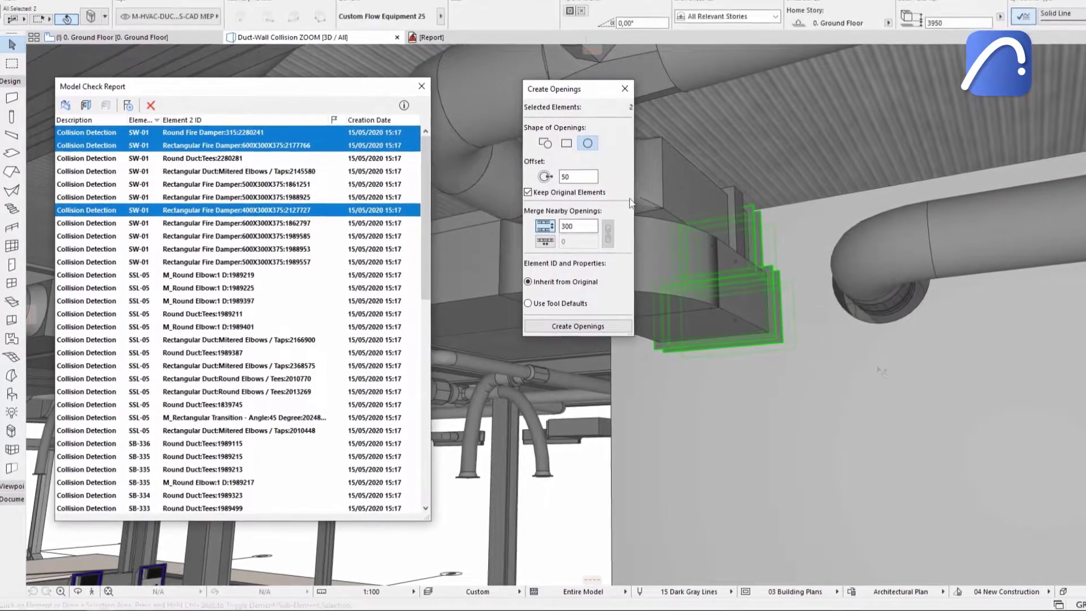
# Create rectangular openings from the two rectangular fire dampers, with a 50 offset and a merge distance of 300.
pyautogui.click(565, 148)
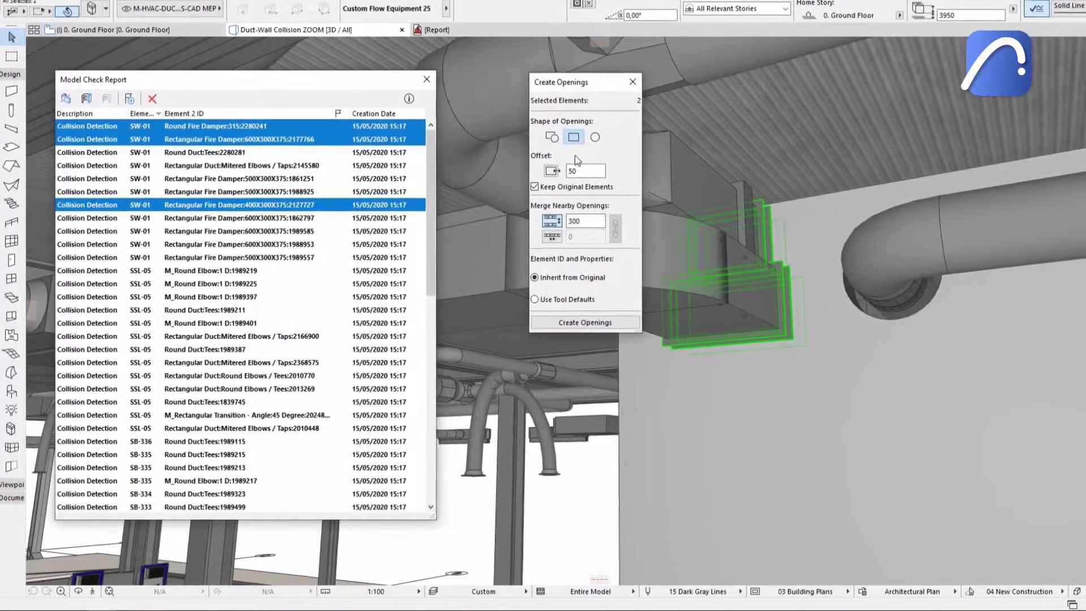
pyautogui.click(587, 223)
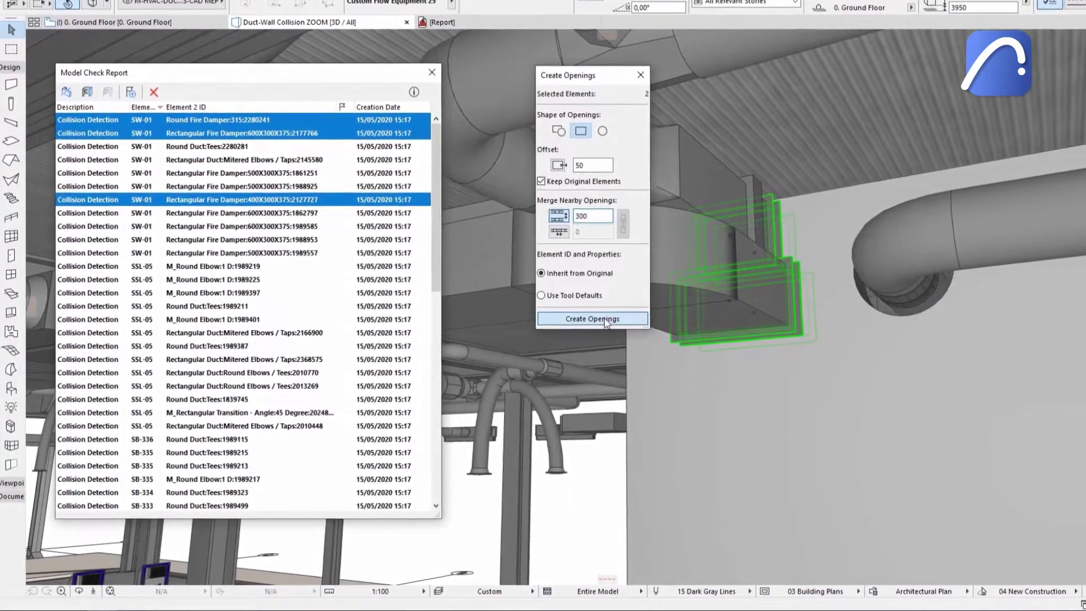
pyautogui.click(603, 320)
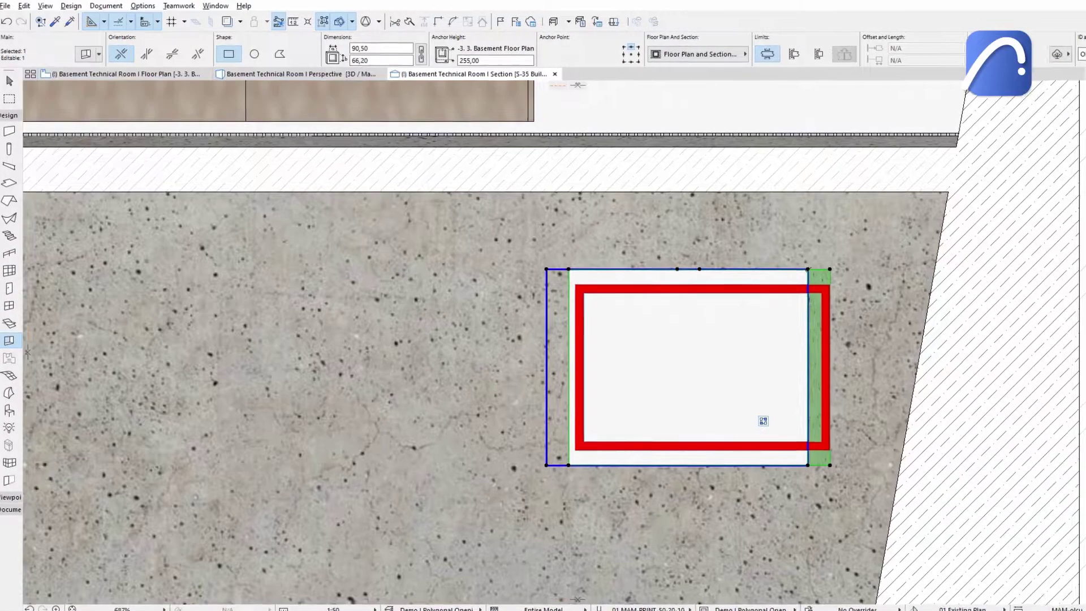
# Reshape the basement wall opening in section by moving its upper and lower right corners onto the slanted wall edge.
pyautogui.click(845, 276)
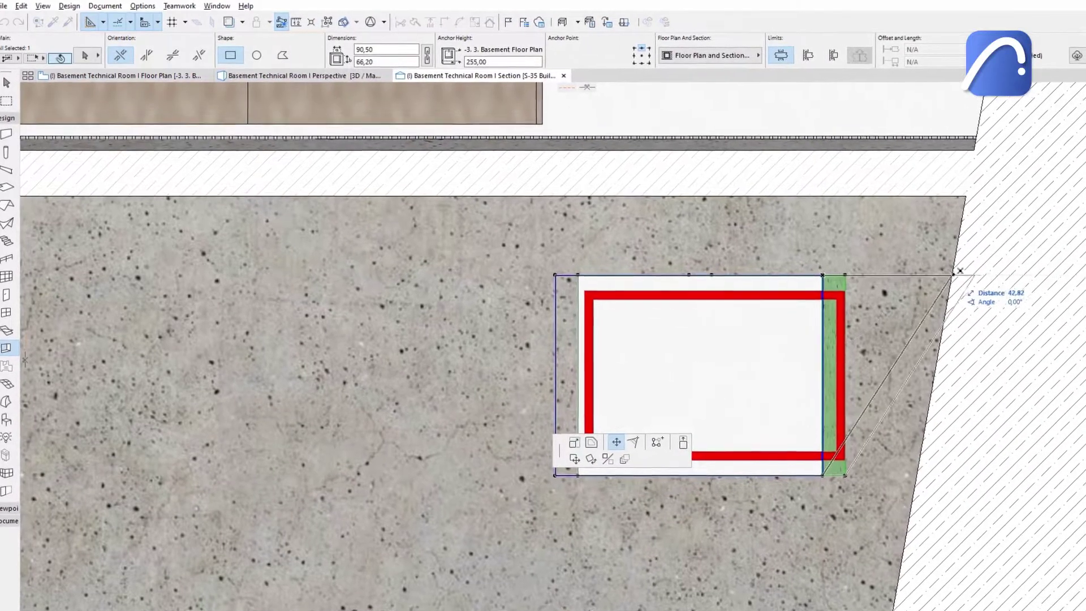
pyautogui.click(952, 276)
pyautogui.click(845, 475)
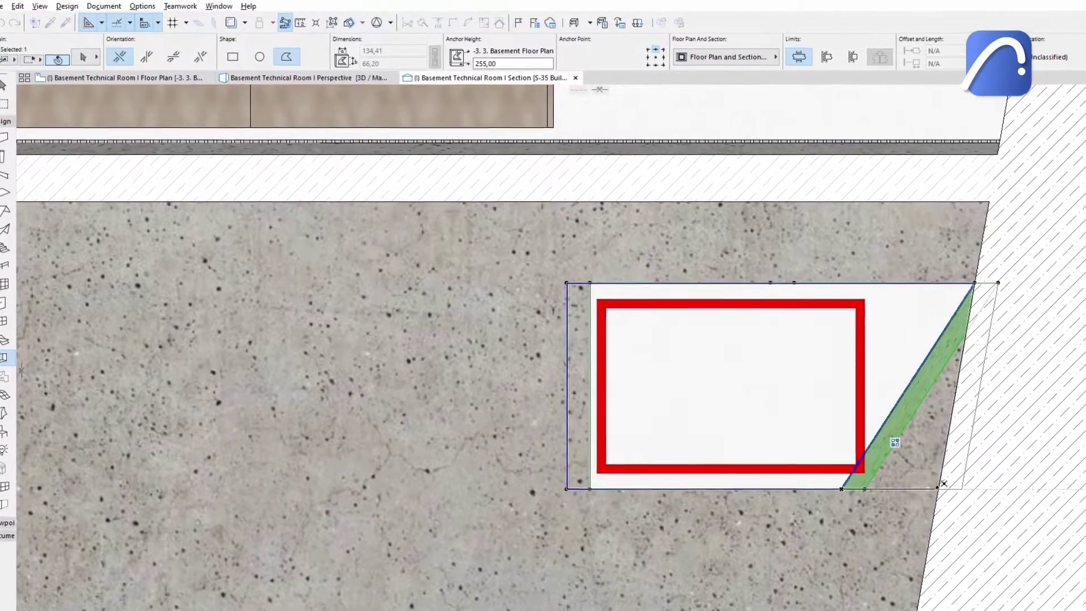
pyautogui.click(943, 484)
pyautogui.press('Escape')
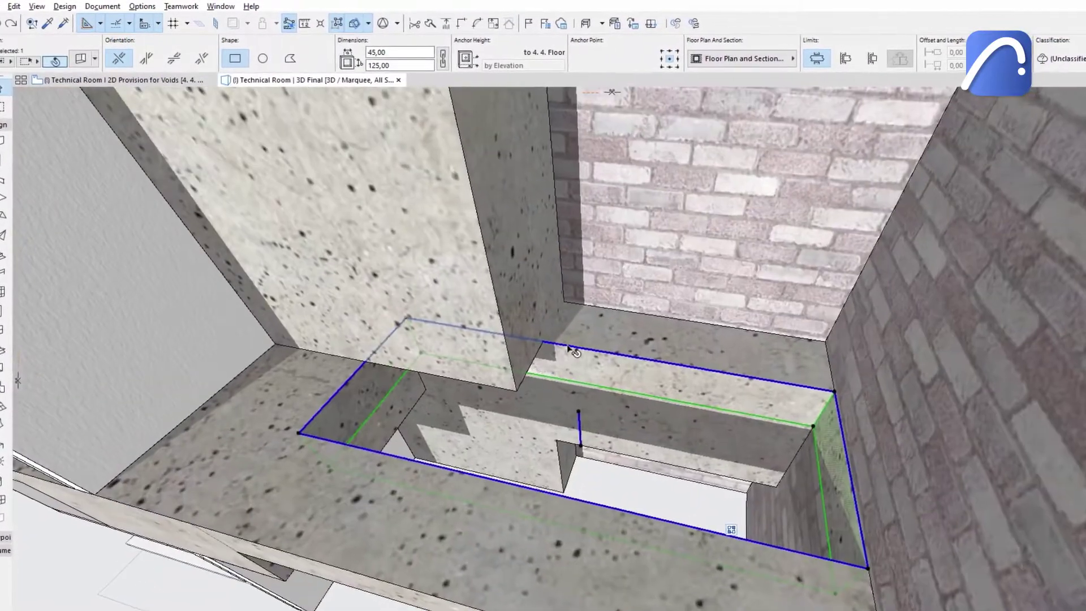
# Reshape the technical room's slab opening by adding a node at the column and offsetting the rear edge to the column's front face.
pyautogui.click(567, 348)
pyautogui.click(543, 342)
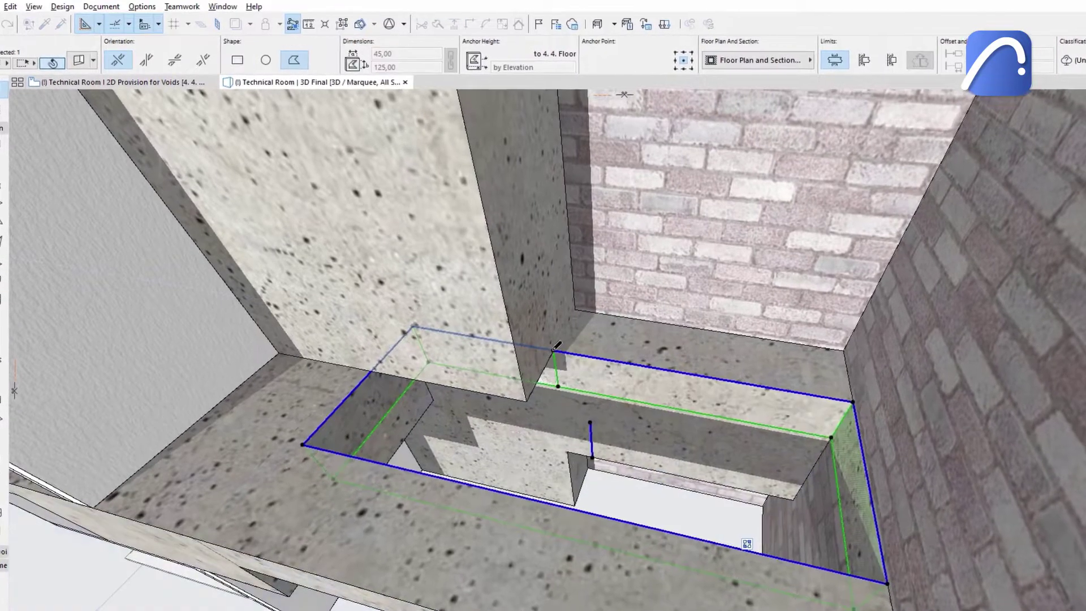
pyautogui.click(554, 349)
pyautogui.click(527, 405)
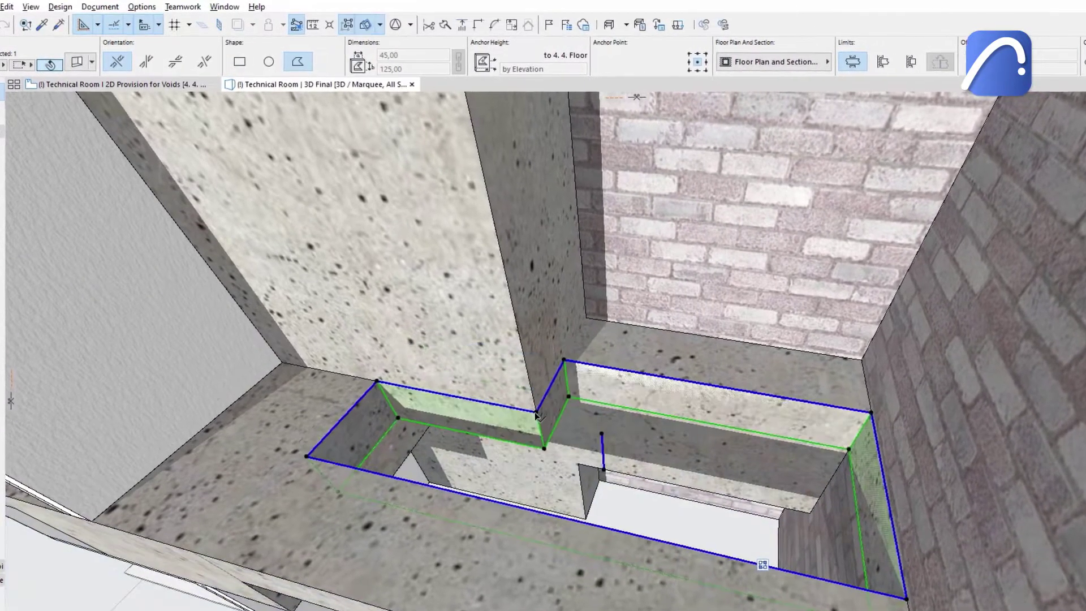
pyautogui.press('Escape')
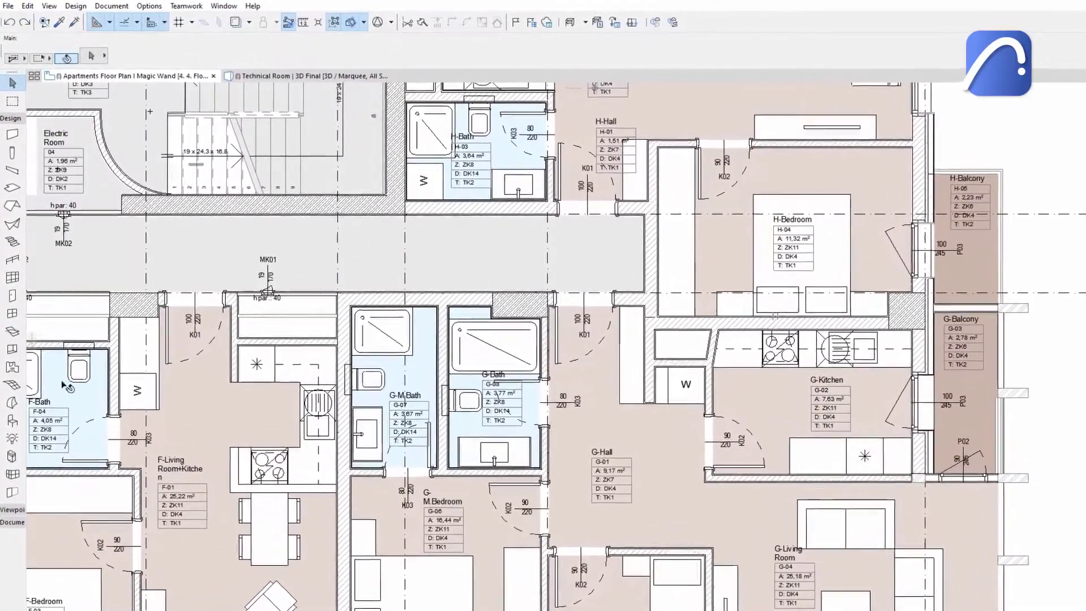
# Create a polygonal opening with the Magic Wand from the outline of the shaft between G-Hall and G-Kitchen.
pyautogui.click(12, 349)
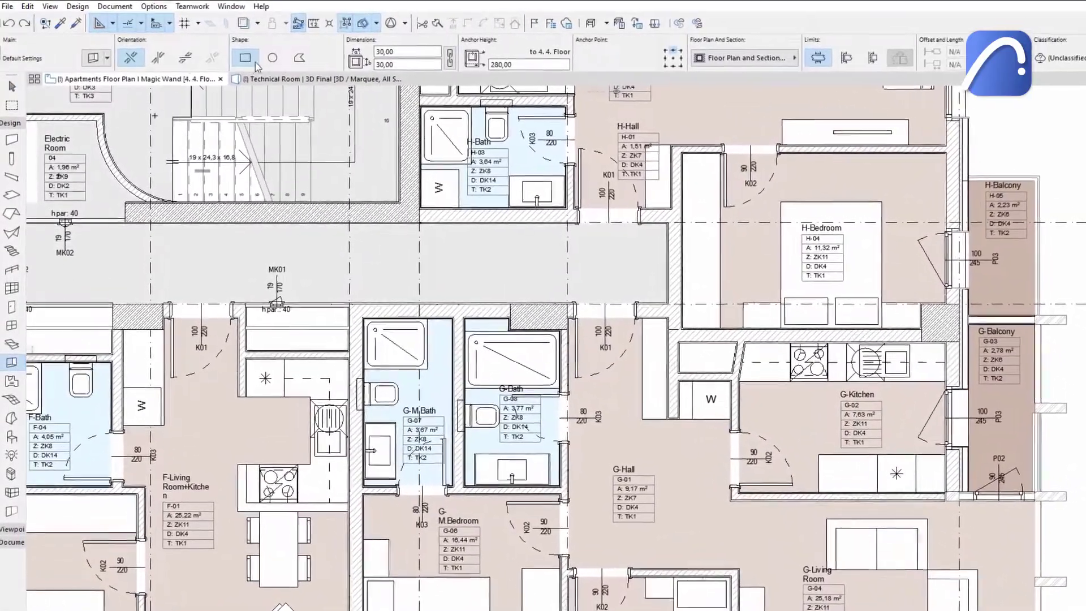
pyautogui.click(298, 58)
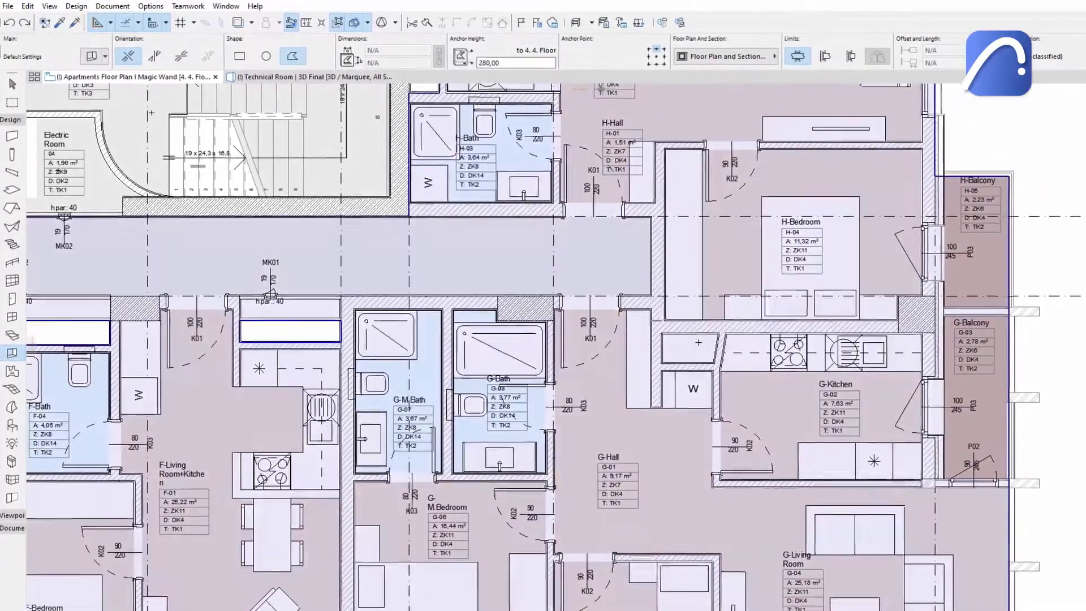
pyautogui.scroll(5, 710, 343)
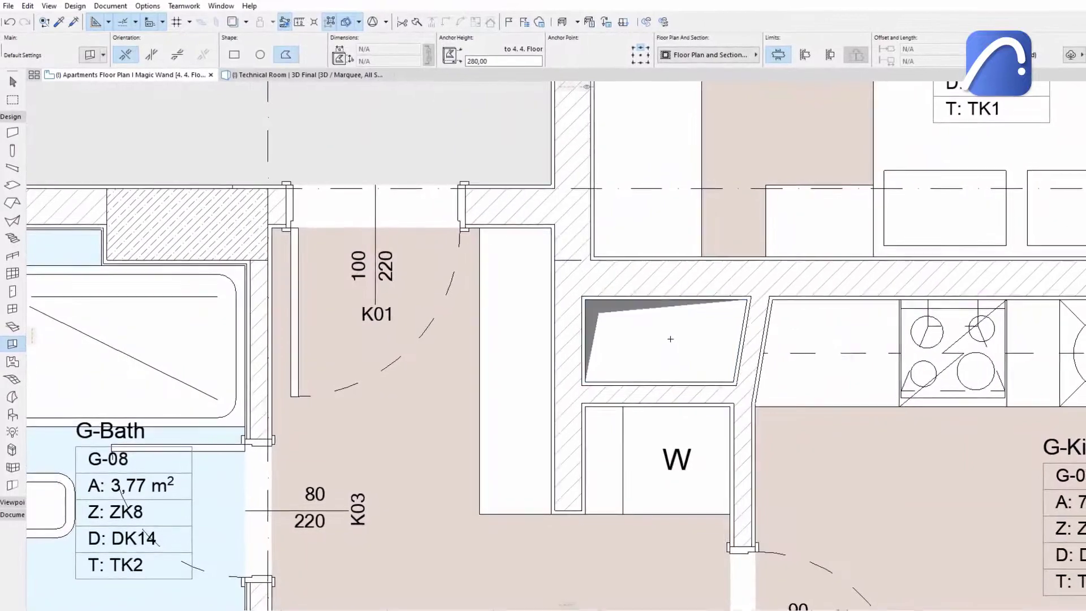
pyautogui.press('shift')
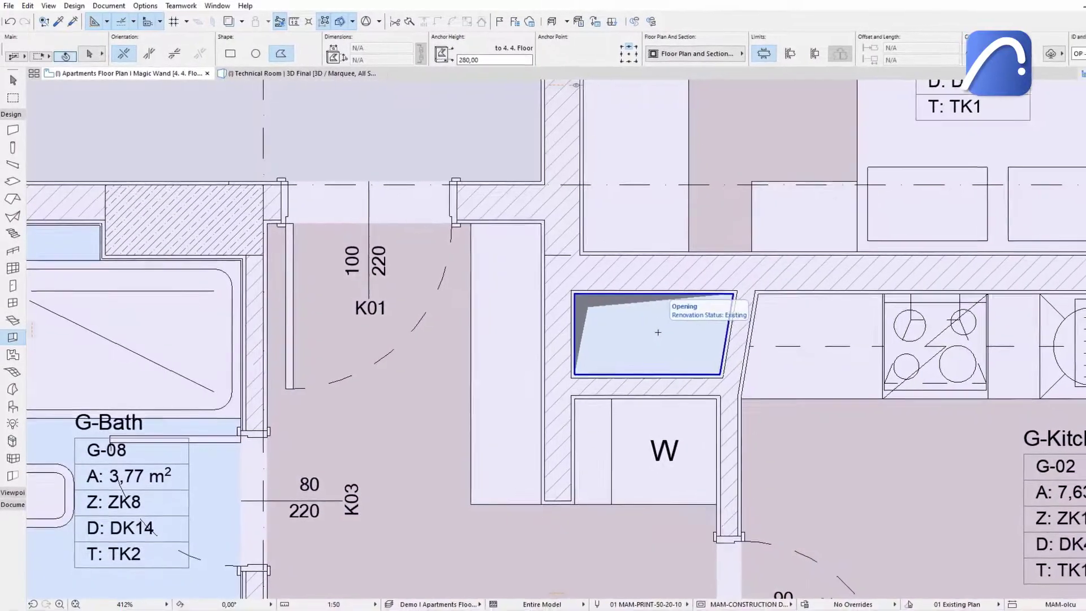
pyautogui.click(658, 333)
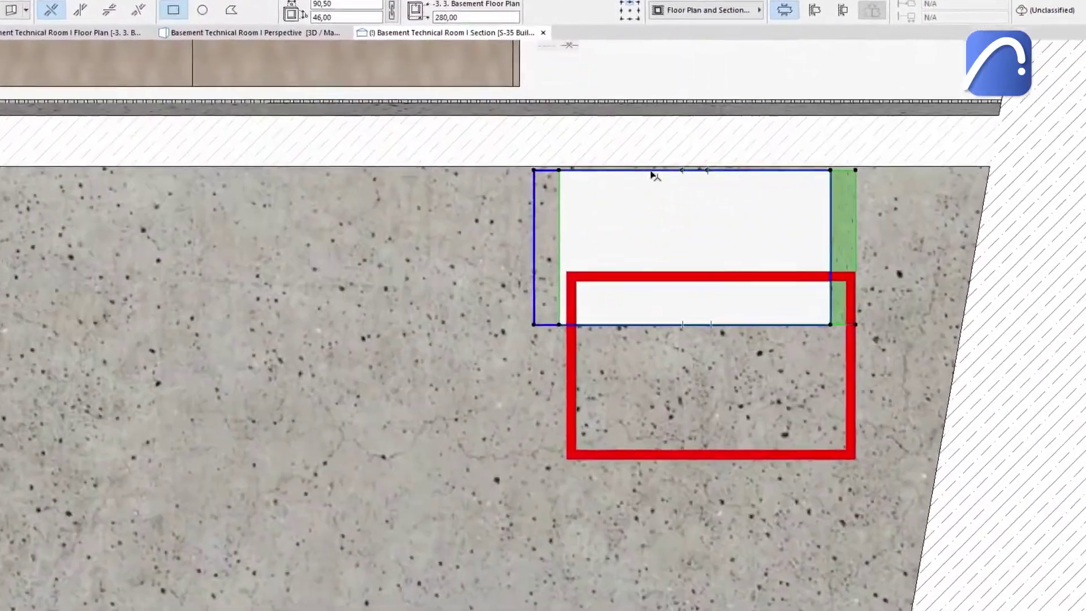
# Move the basement wall opening down 25 and stretch its lower edge past the red duct outline to a height of 66,20.
pyautogui.click(651, 170)
pyautogui.write('25')
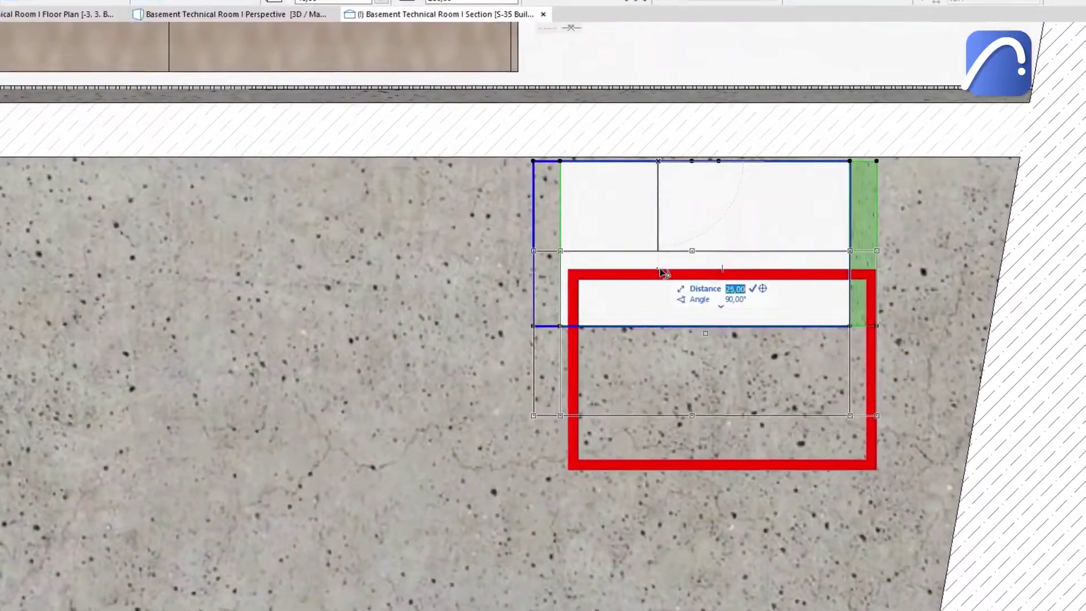
pyautogui.press('Return')
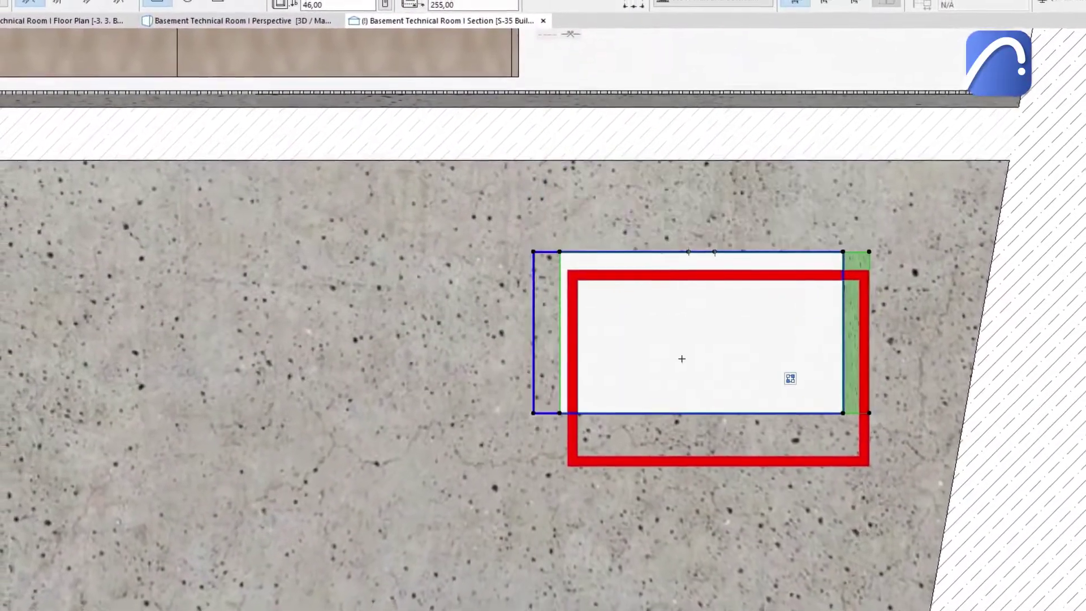
pyautogui.click(671, 413)
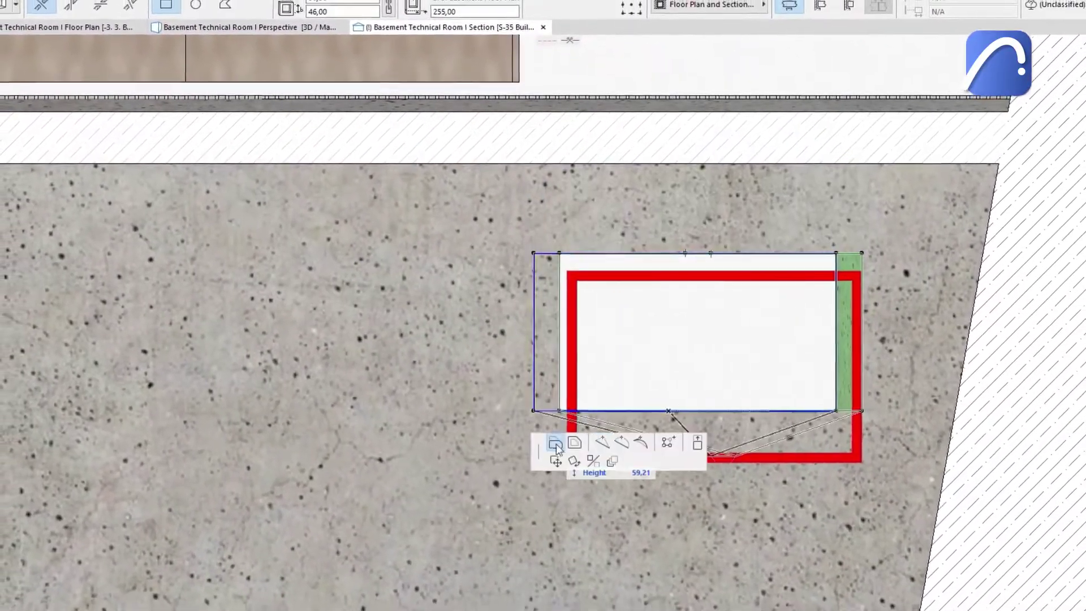
pyautogui.click(556, 446)
pyautogui.write('5+')
pyautogui.press('Return')
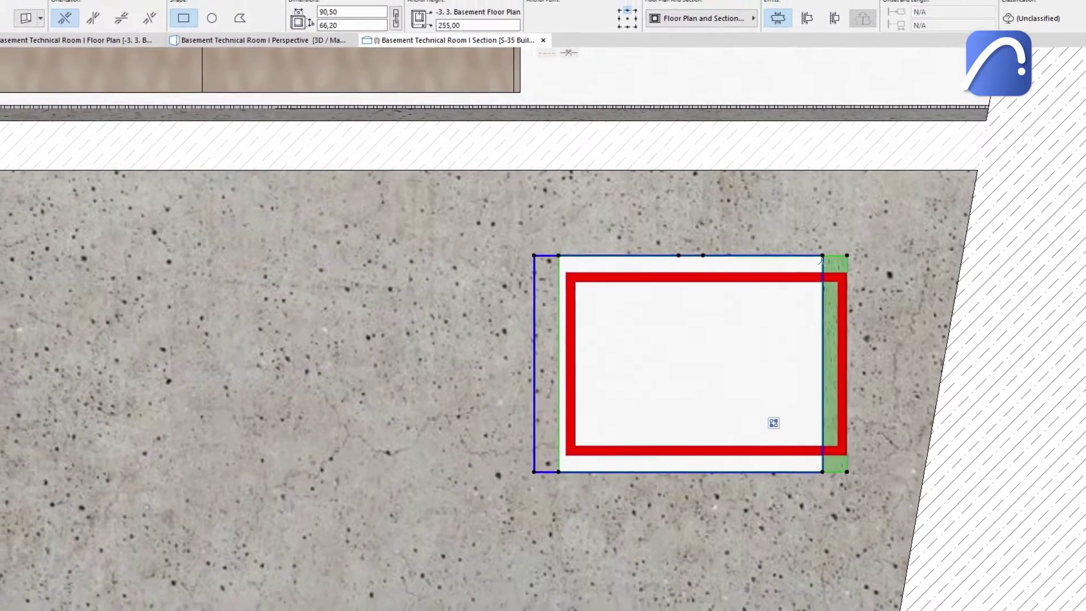
# Move the upper and lower right corners of the basement opening onto the wall's slanted edge.
pyautogui.click(829, 255)
pyautogui.click(596, 433)
pyautogui.click(952, 257)
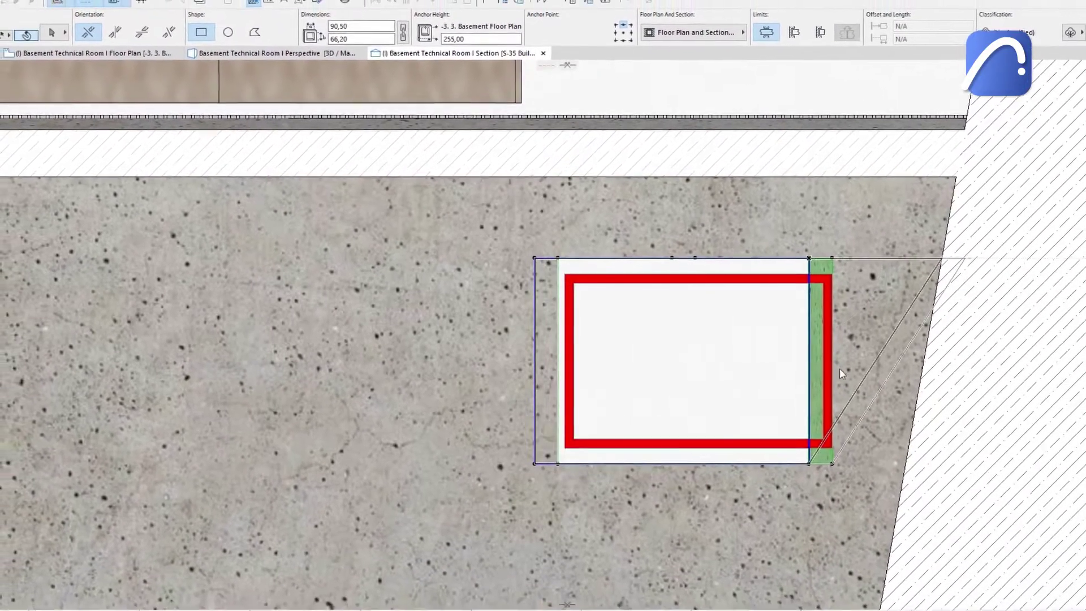
pyautogui.click(816, 468)
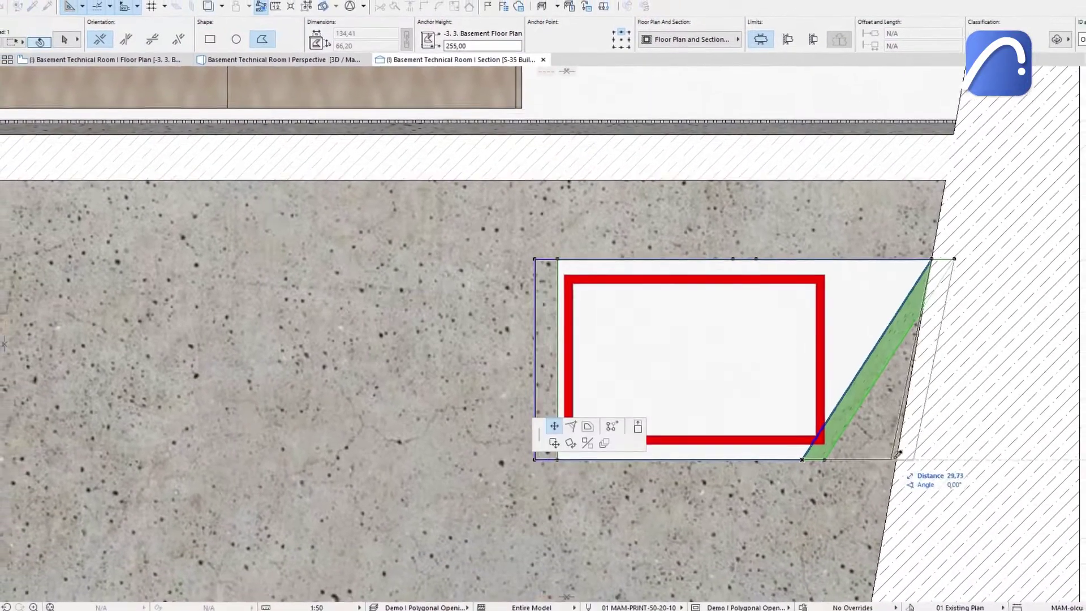
pyautogui.click(898, 455)
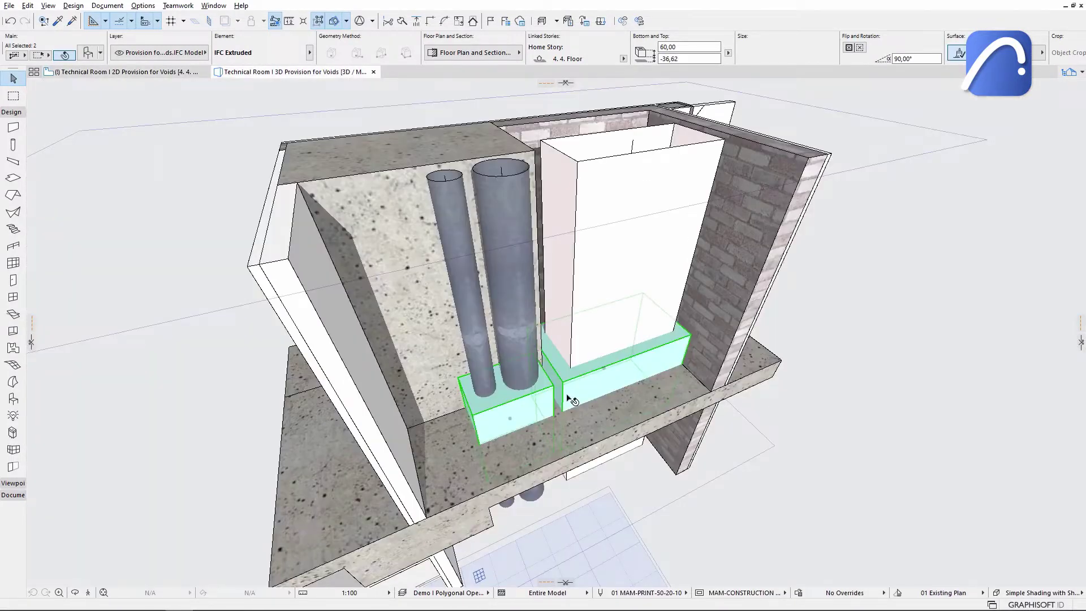
# Create merged openings from the two selected provision-for-void objects, linking both merge distances at 30,00.
pyautogui.rightClick(571, 400)
pyautogui.moveTo(644, 212)
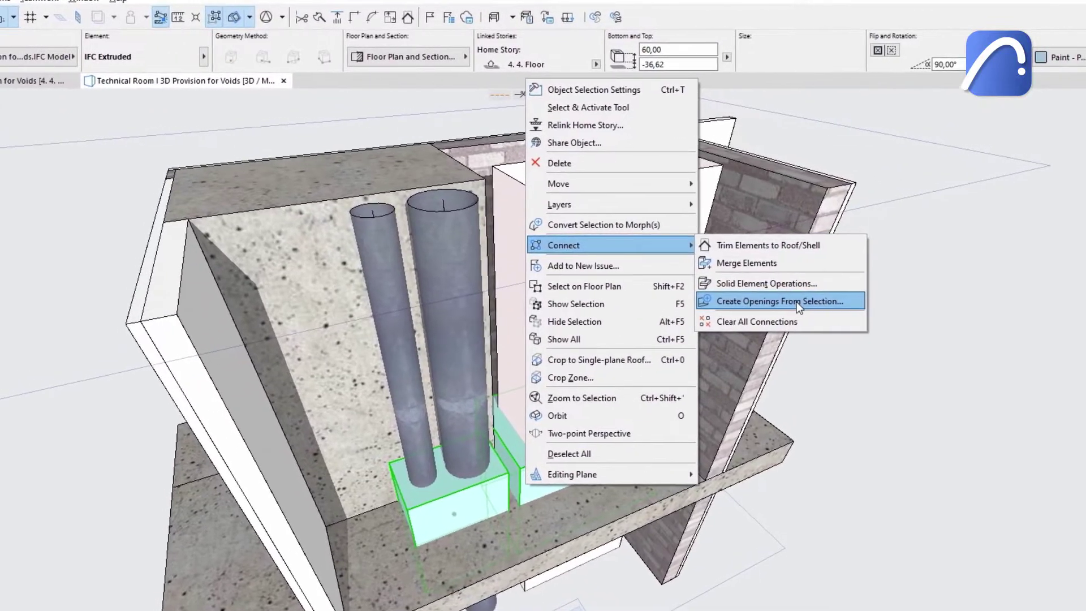
pyautogui.click(798, 303)
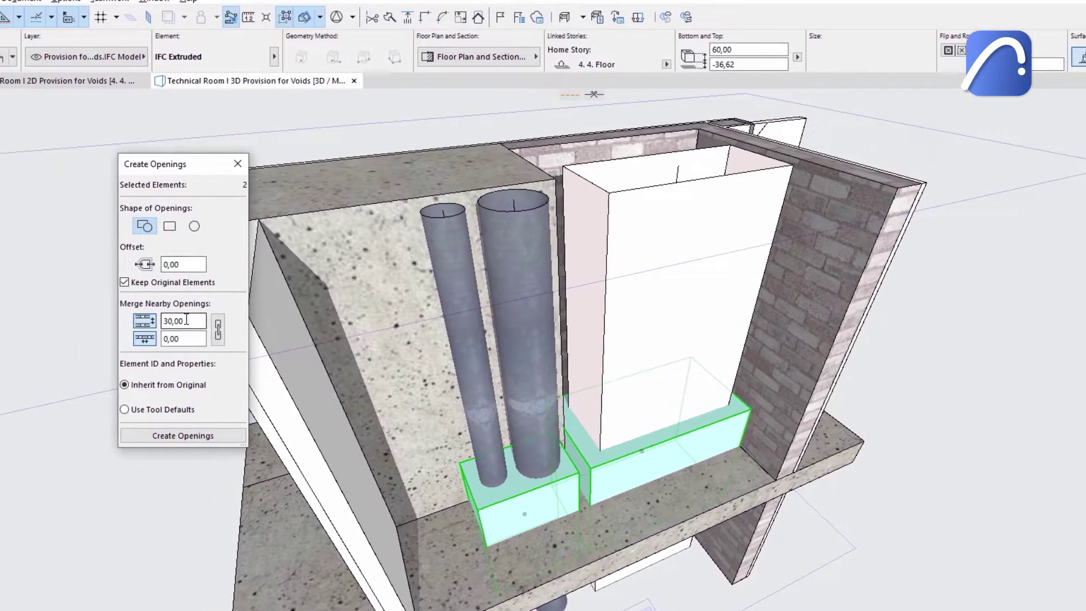
pyautogui.click(218, 331)
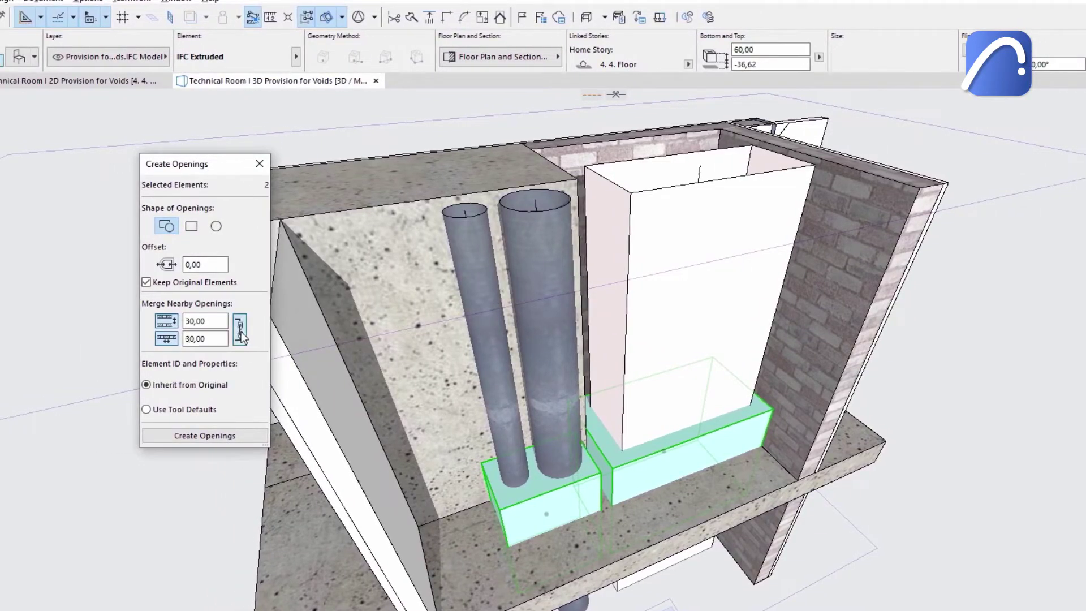
pyautogui.click(212, 435)
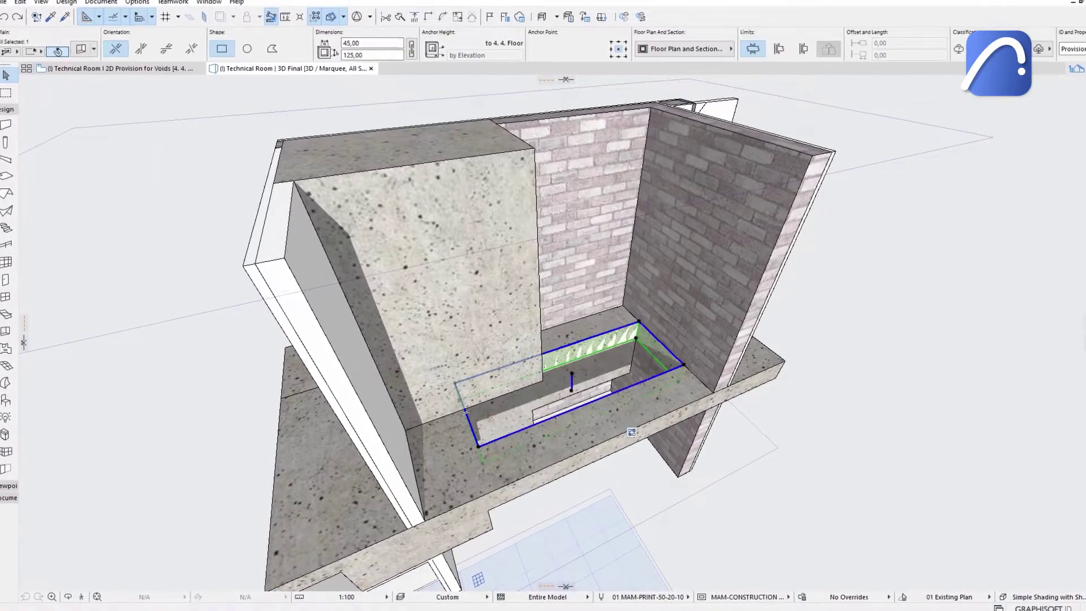
# Fit the merged slab opening around the concrete column by adding a node at its side and offsetting the rear edge to its front corner.
pyautogui.keyDown('shift'); pyautogui.moveTo(703, 295); pyautogui.dragTo(561, 362, button='middle'); pyautogui.keyUp('shift')
pyautogui.scroll(3, 610, 375)
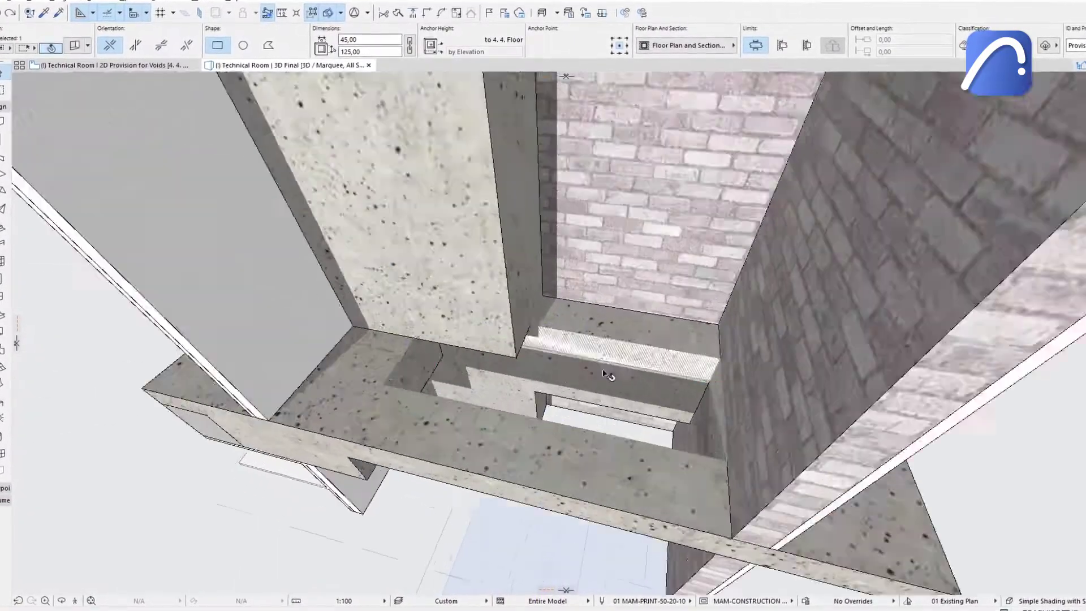
pyautogui.click(525, 310)
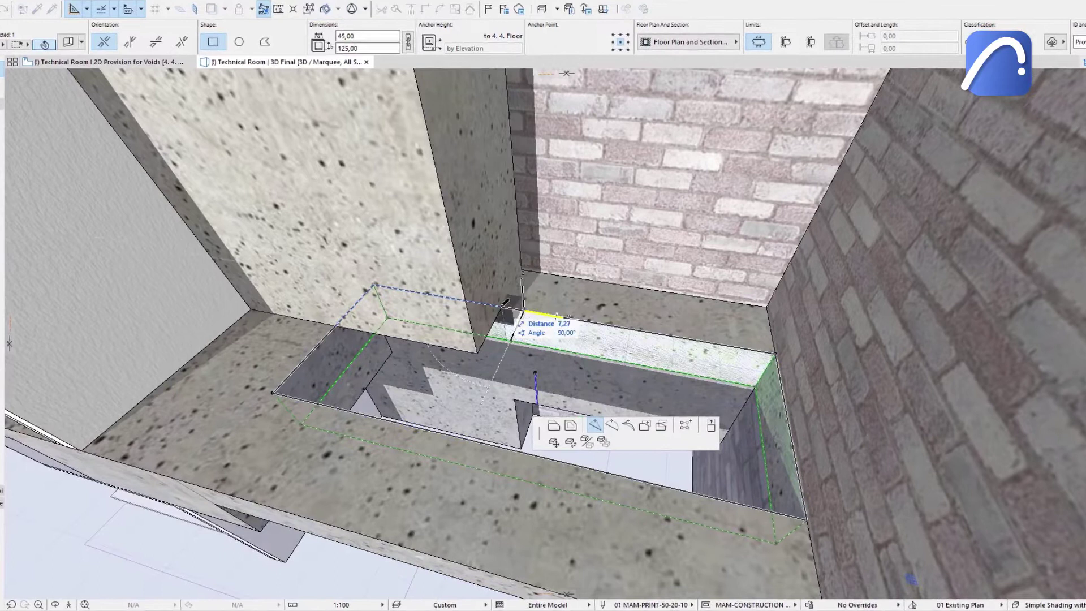
pyautogui.click(502, 306)
pyautogui.click(498, 306)
pyautogui.click(604, 427)
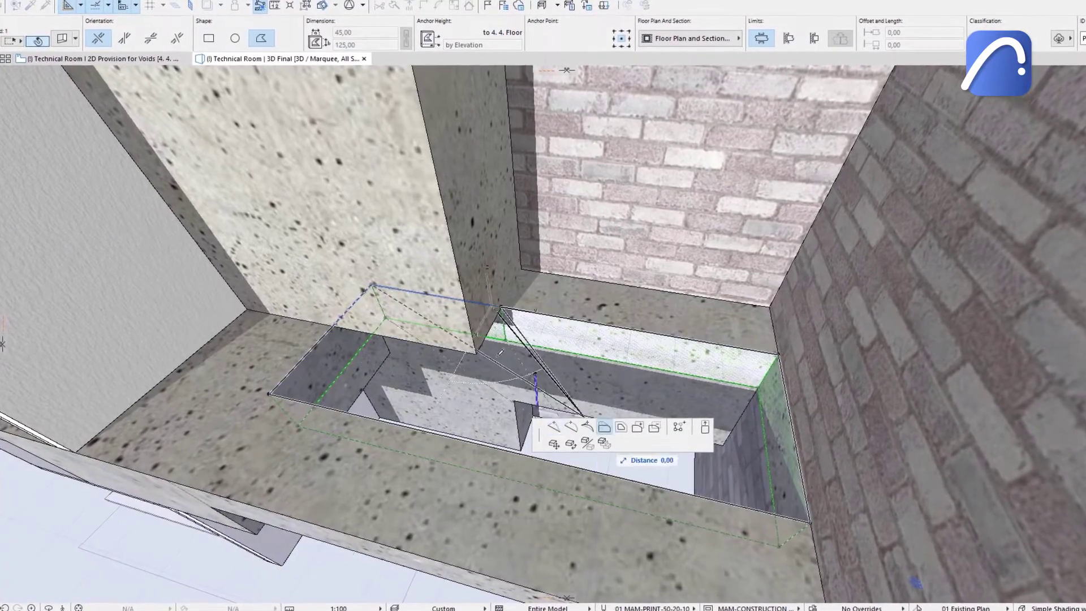
pyautogui.click(477, 354)
pyautogui.press('Escape')
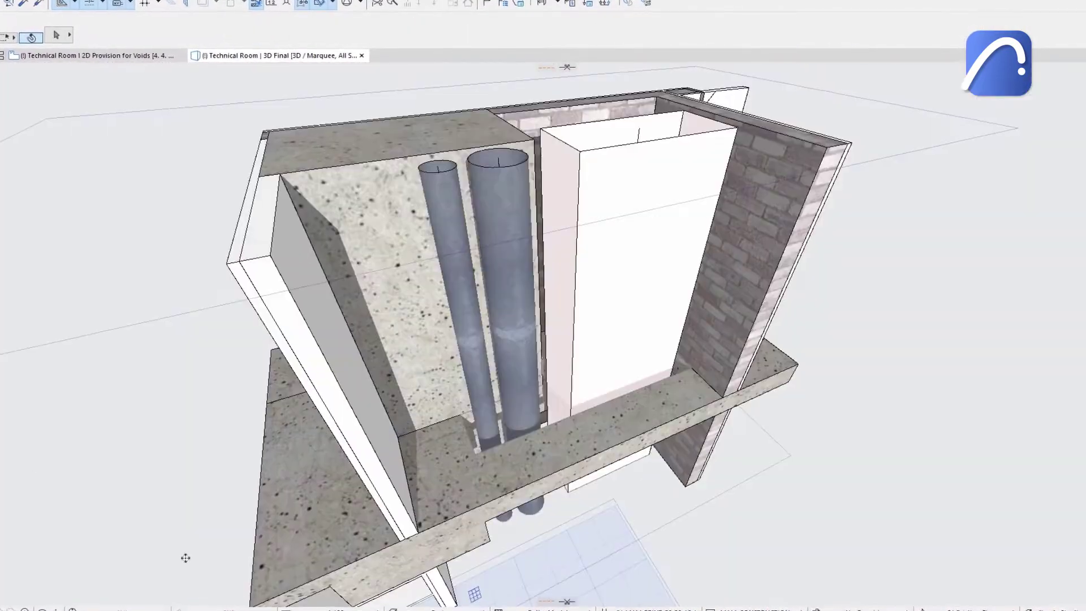
pyautogui.keyDown('shift'); pyautogui.moveTo(184, 559); pyautogui.dragTo(182, 560, button='middle'); pyautogui.keyUp('shift')
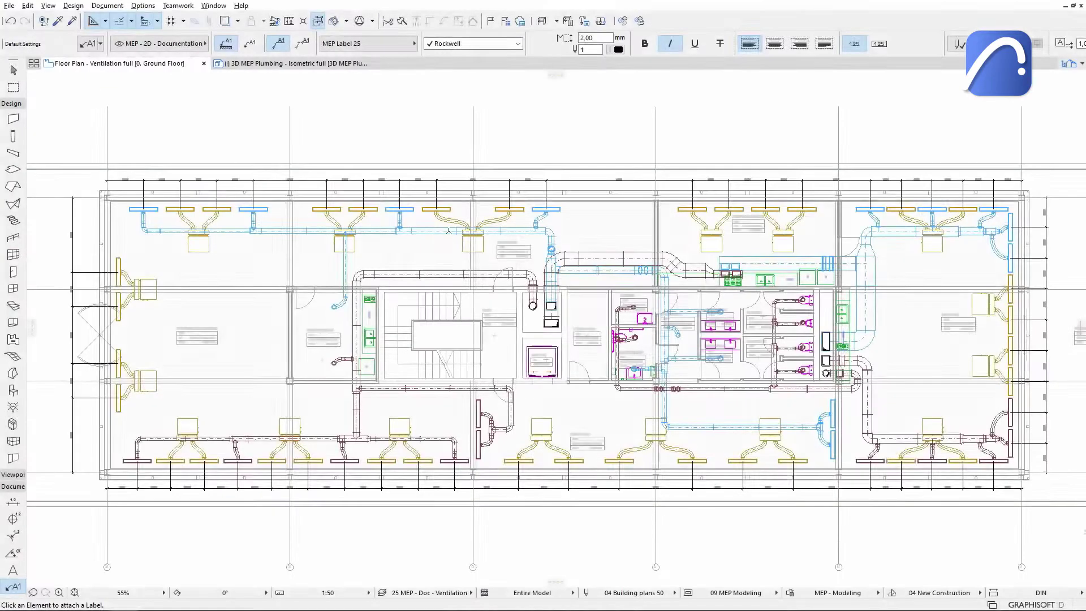
# Attach MEP Label 25 labels to the comfort and fresh air terminals and to the exhaust and fresh air ducts near the Art Gallery.
pyautogui.scroll(5, 445, 241)
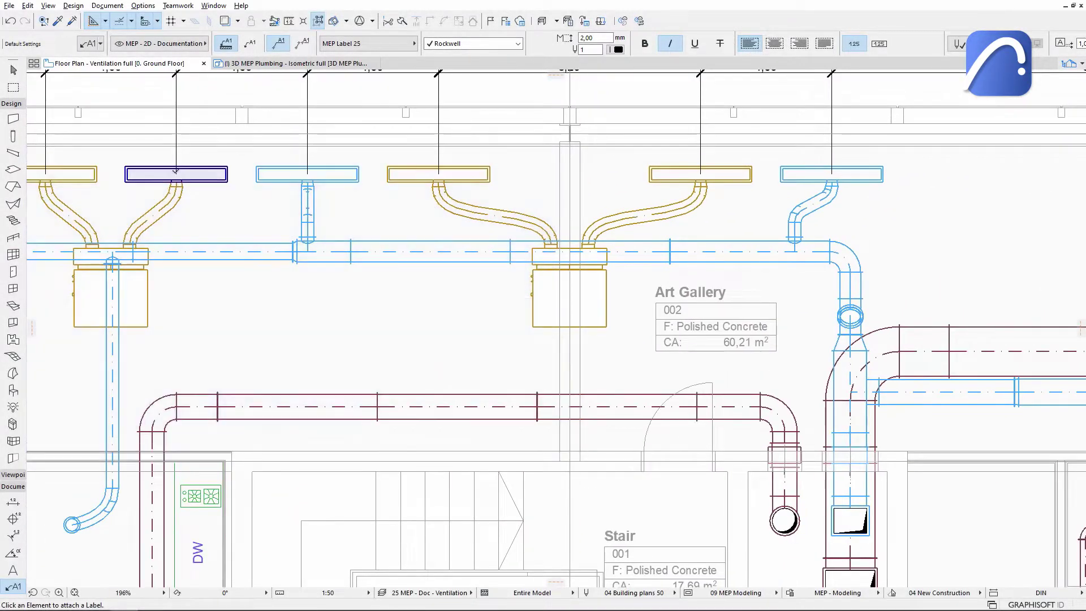
pyautogui.click(300, 406)
pyautogui.click(215, 251)
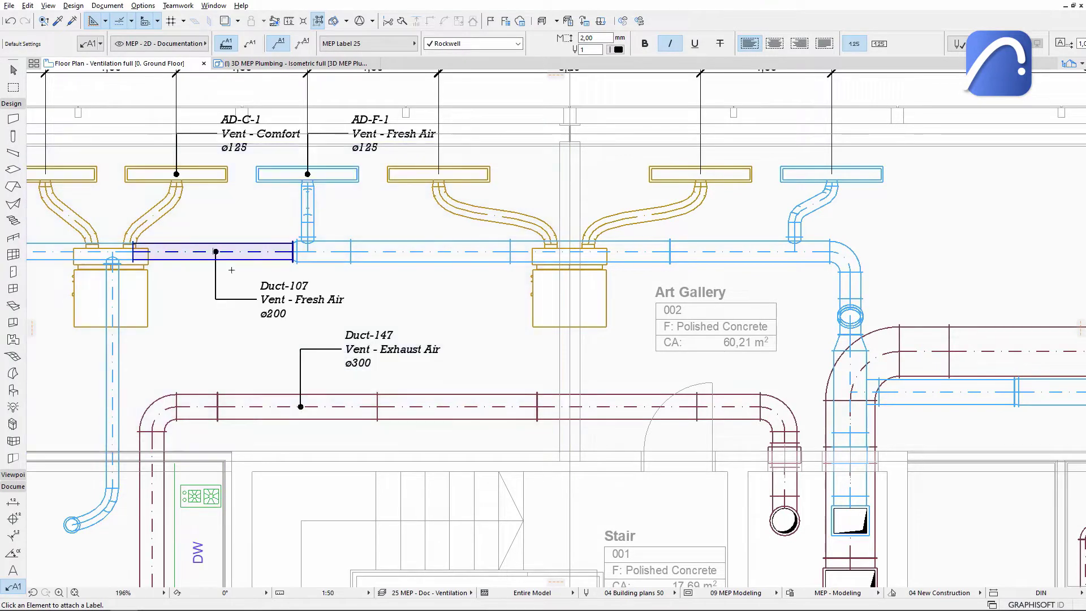
# Attach MEP Label 25 labels to the fresh air duct transition and to the rectangular fresh air duct in the shaft below it.
pyautogui.click(850, 343)
pyautogui.click(850, 520)
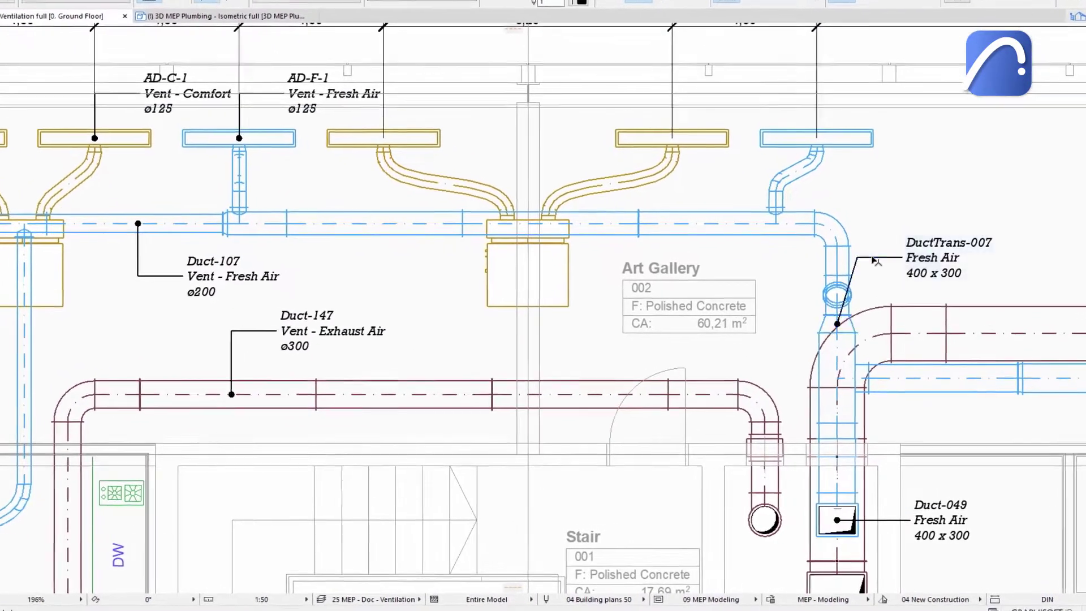
# Turn on the frame for the duct transition's label in its selection settings.
pyautogui.rightClick(877, 260)
pyautogui.click(902, 268)
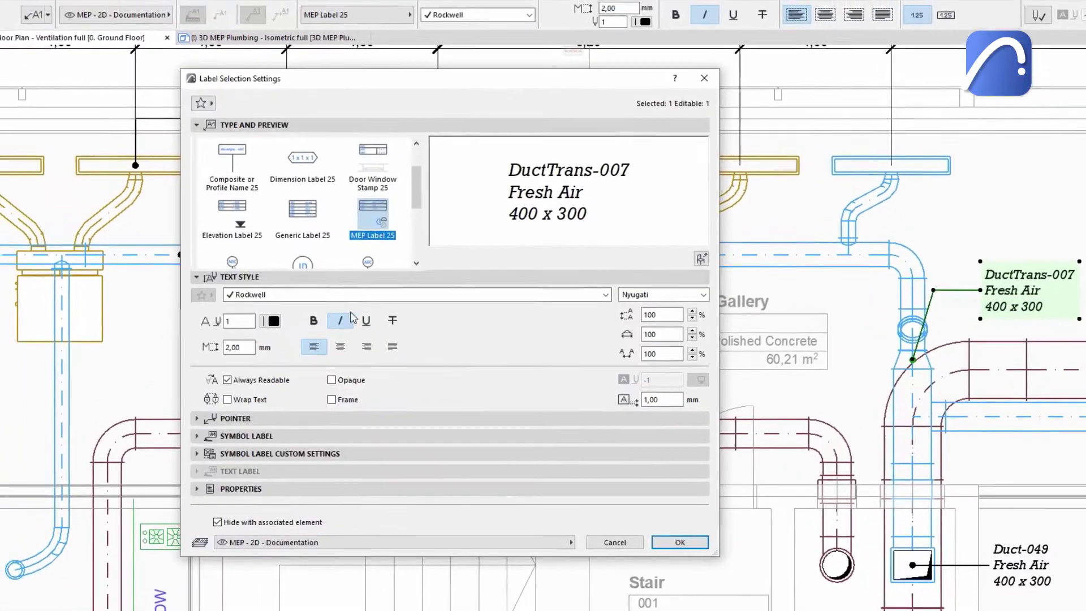
pyautogui.click(331, 399)
pyautogui.click(371, 280)
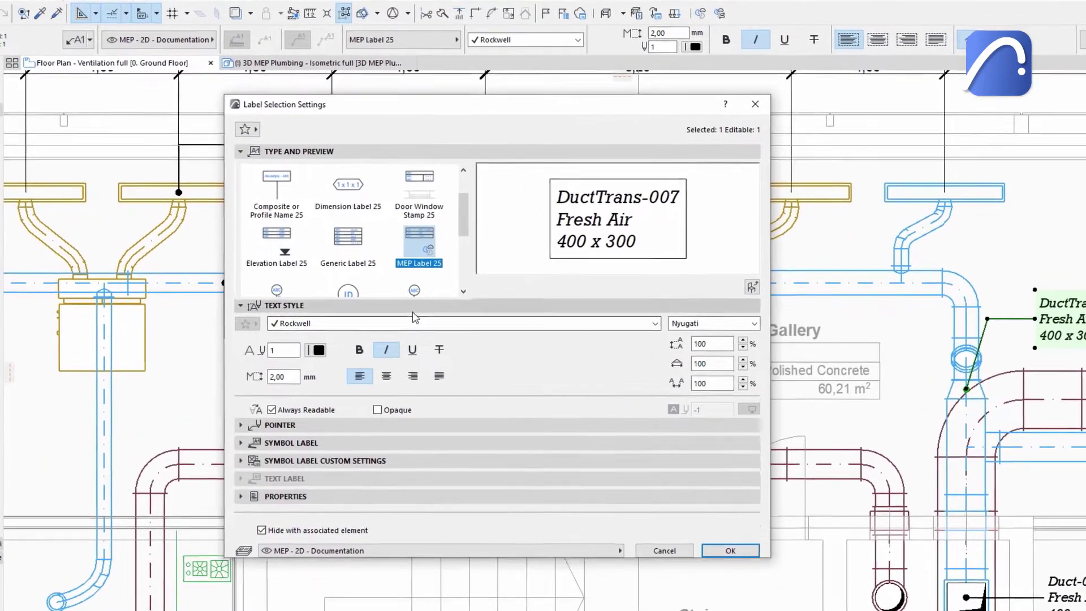
pyautogui.click(405, 322)
pyautogui.click(402, 322)
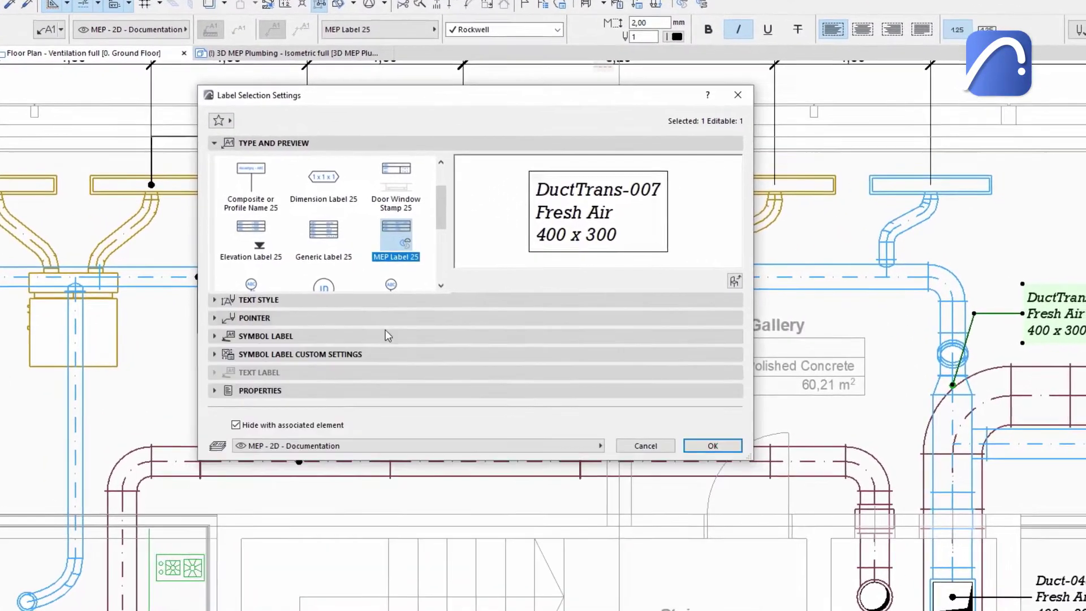
# Display the duct transition label's data by Name and Value in the symbol label custom settings.
pyautogui.click(398, 339)
pyautogui.click(366, 335)
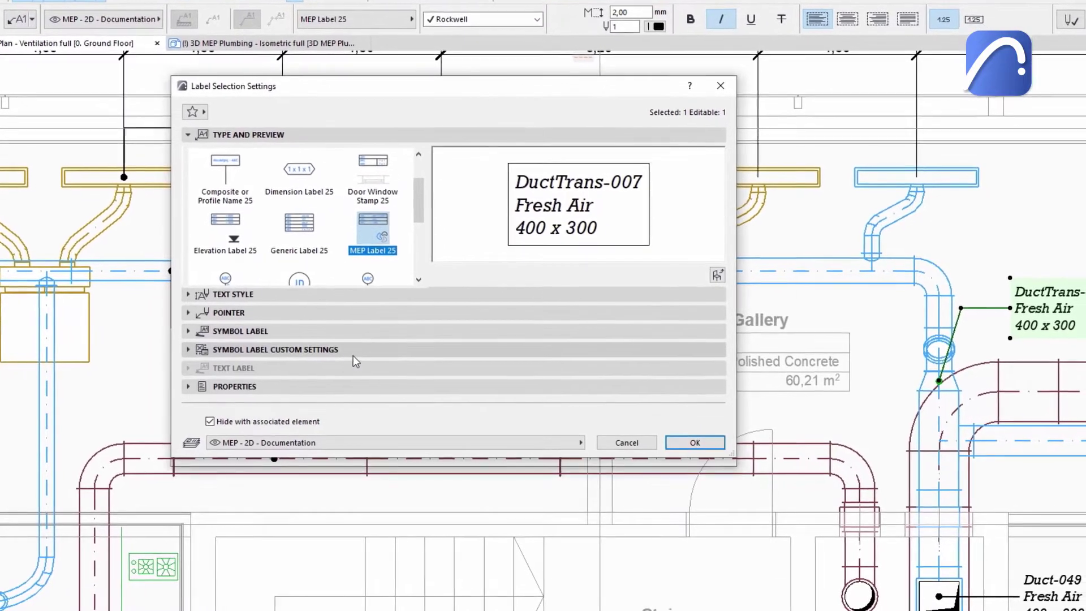
pyautogui.click(350, 355)
pyautogui.click(703, 387)
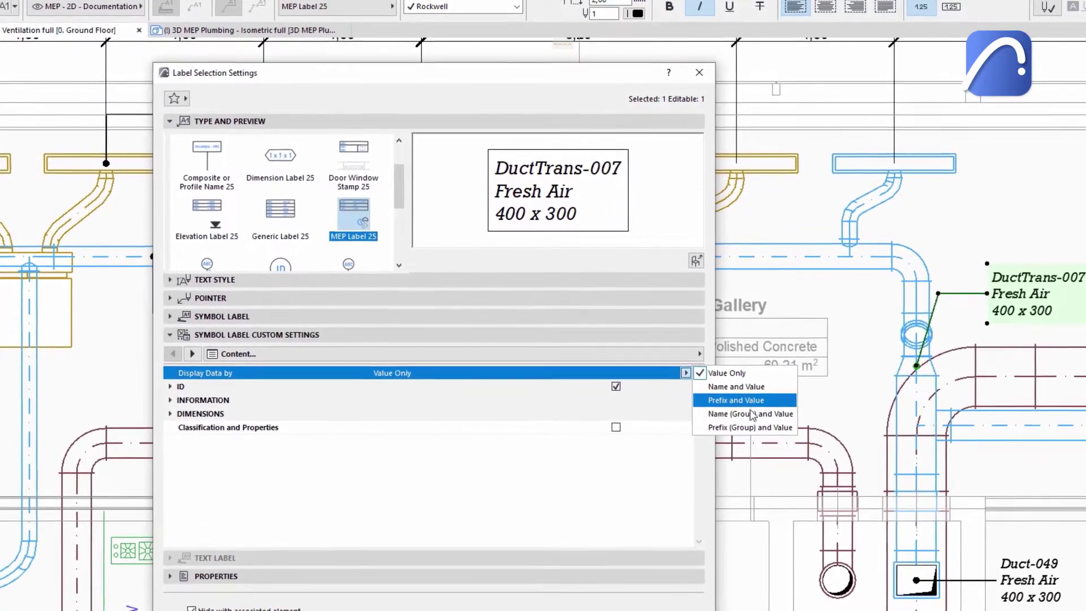
pyautogui.click(736, 385)
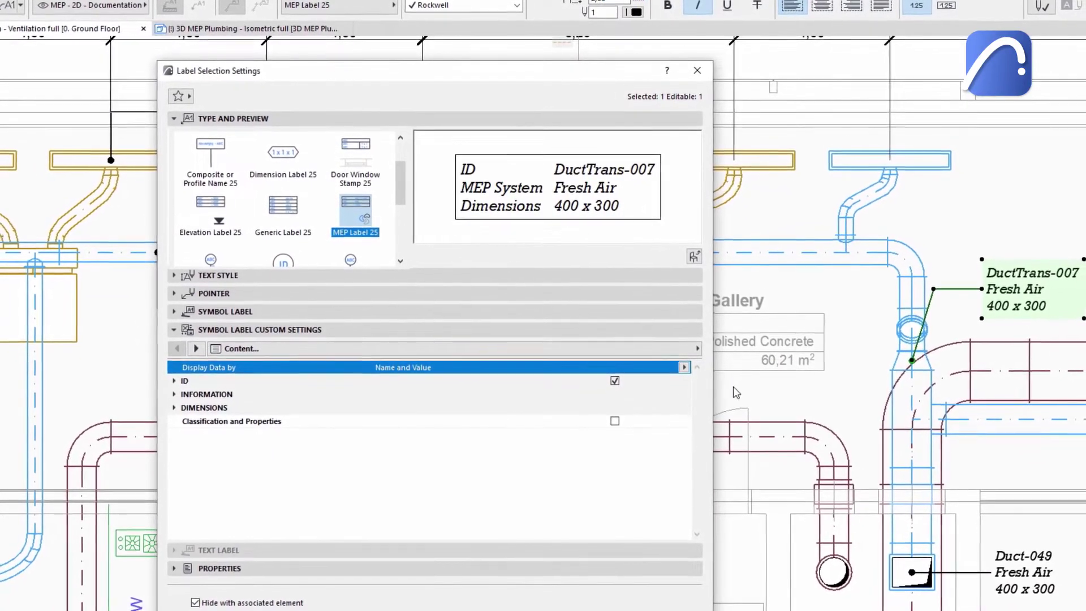
# Turn the ID and MEP System entries off and on again so they are listed after Dimensions in the label.
pyautogui.click(617, 387)
pyautogui.click(614, 379)
pyautogui.click(615, 379)
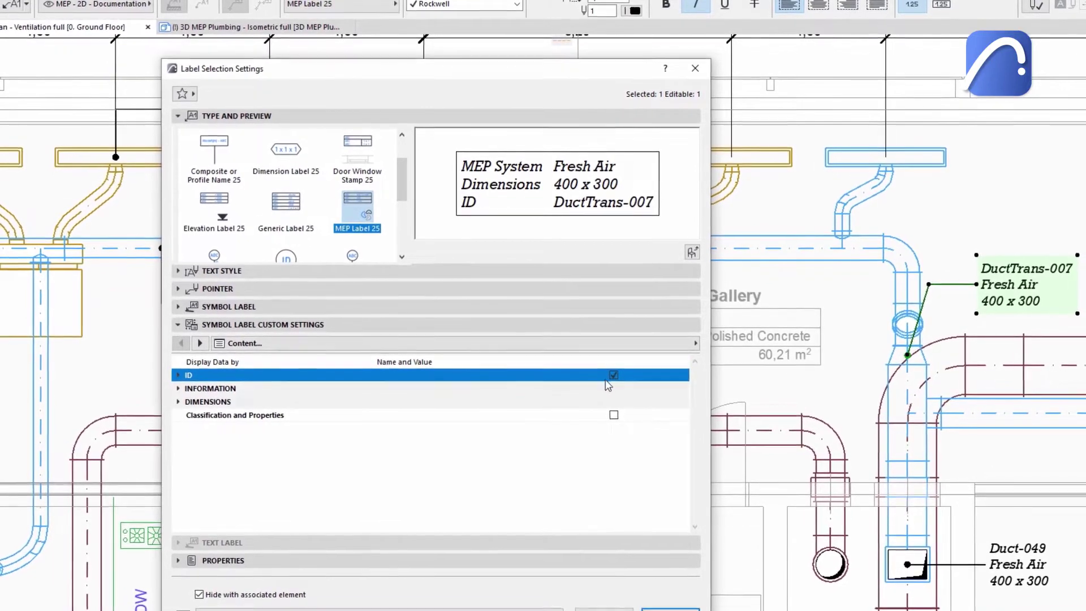
pyautogui.click(175, 394)
pyautogui.click(178, 388)
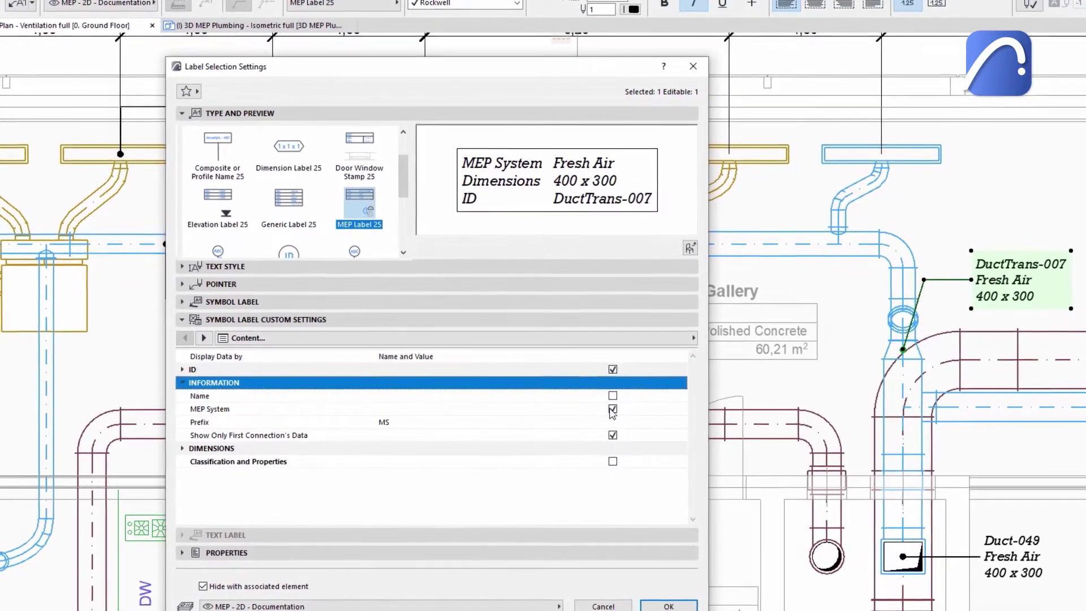
pyautogui.click(613, 414)
pyautogui.click(612, 407)
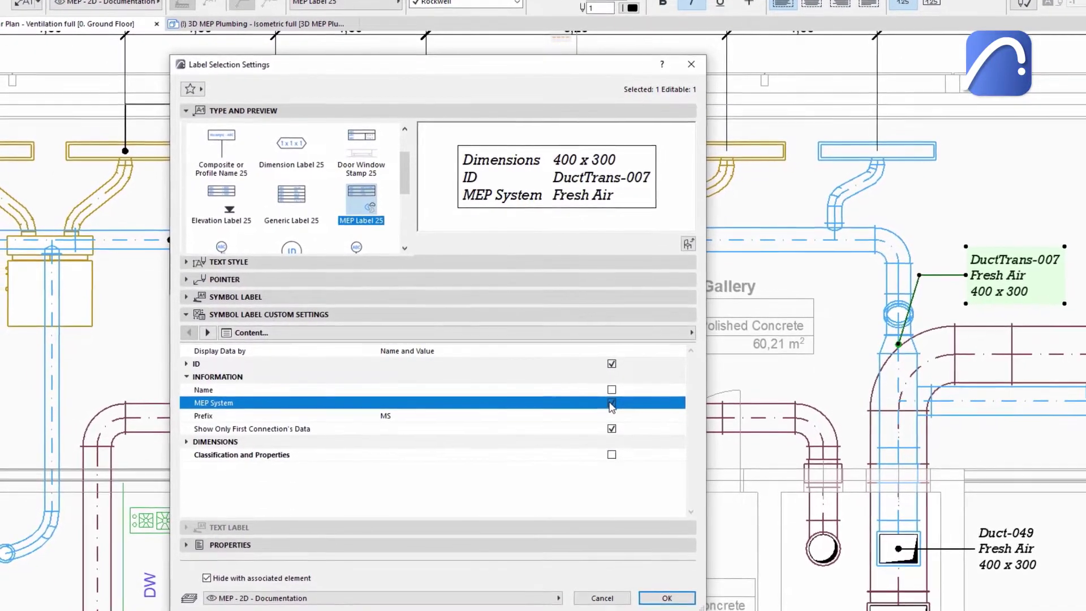
pyautogui.click(188, 375)
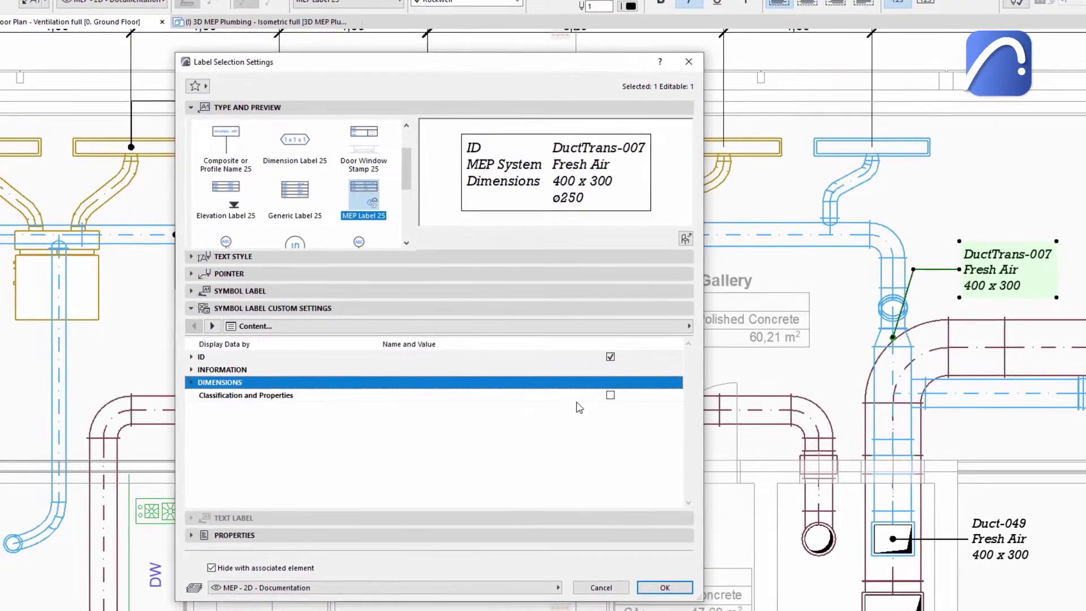
# Enable Classification and Properties for the label with 1 property to display, and set Property 1 to IFC Type.
pyautogui.click(611, 395)
pyautogui.click(193, 392)
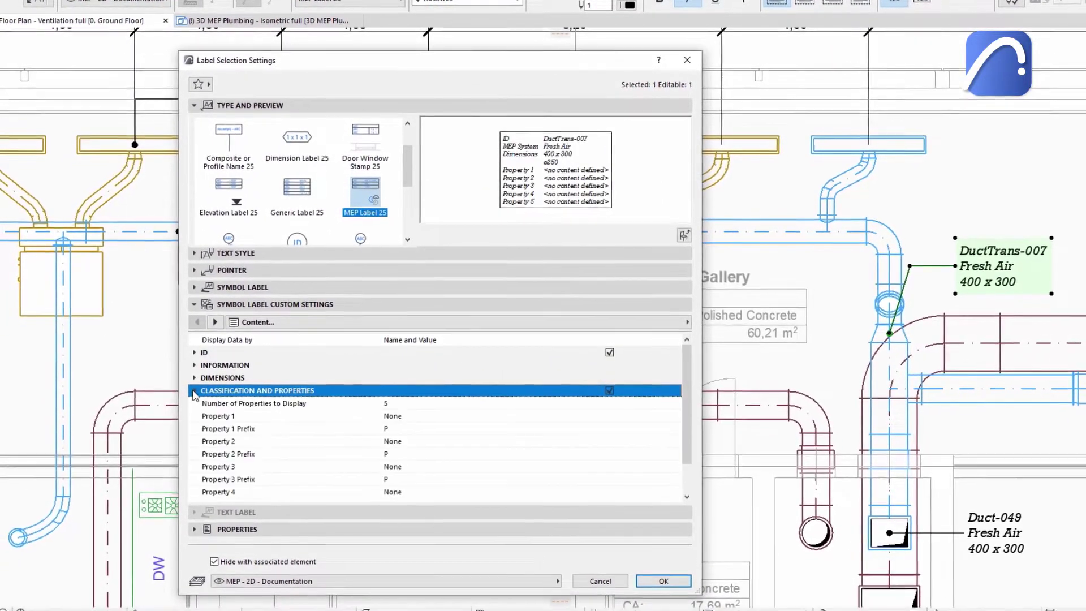
pyautogui.click(650, 404)
pyautogui.click(675, 405)
pyautogui.click(686, 399)
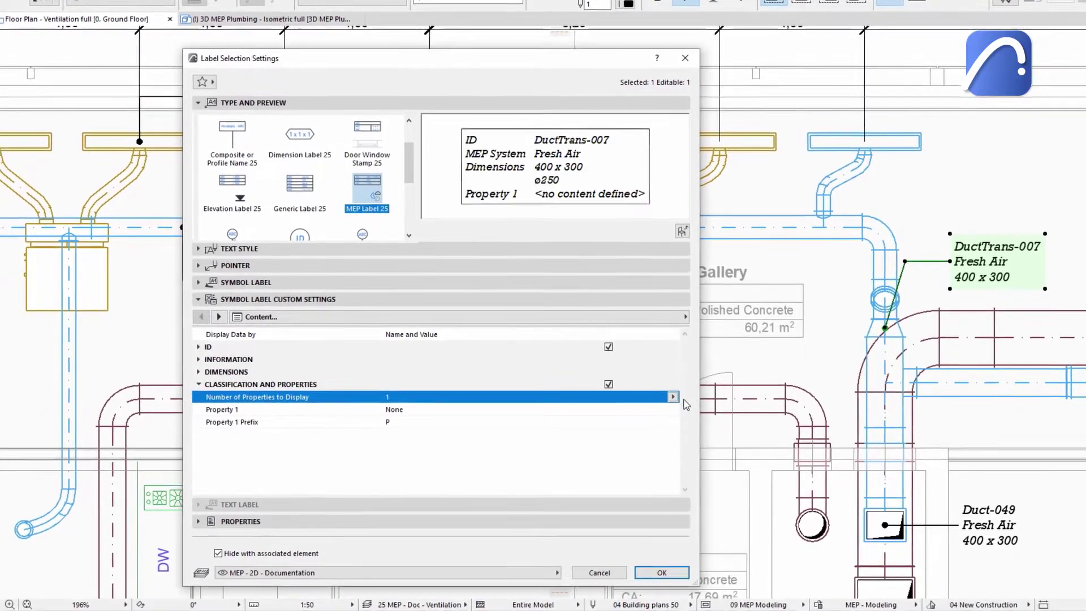
pyautogui.click(629, 408)
pyautogui.click(673, 408)
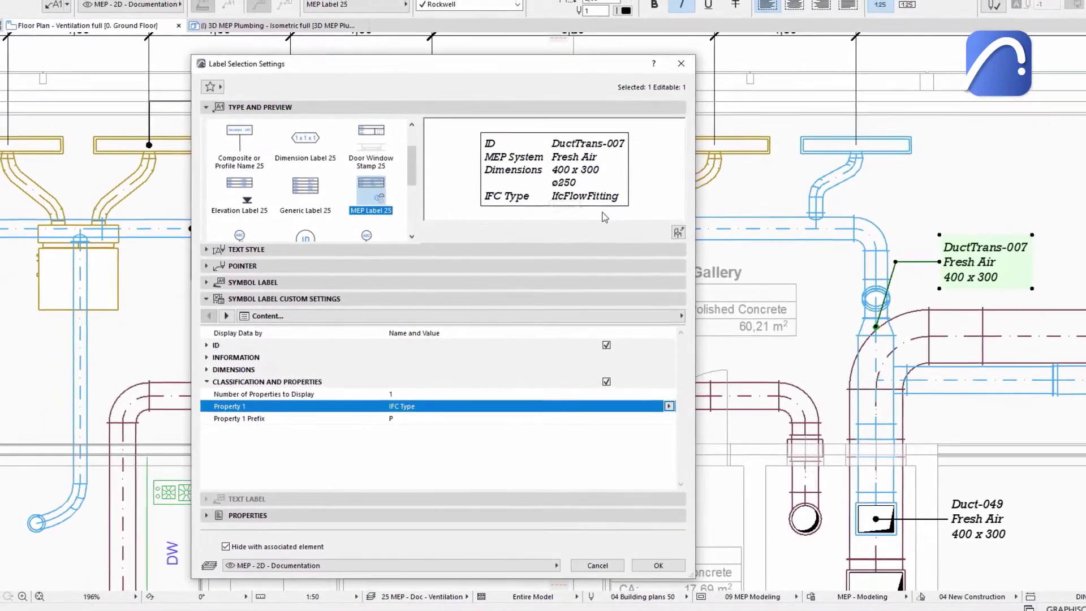
# Show linear units in mm with 0 decimals in the label's general settings and apply all label settings.
pyautogui.click(737, 347)
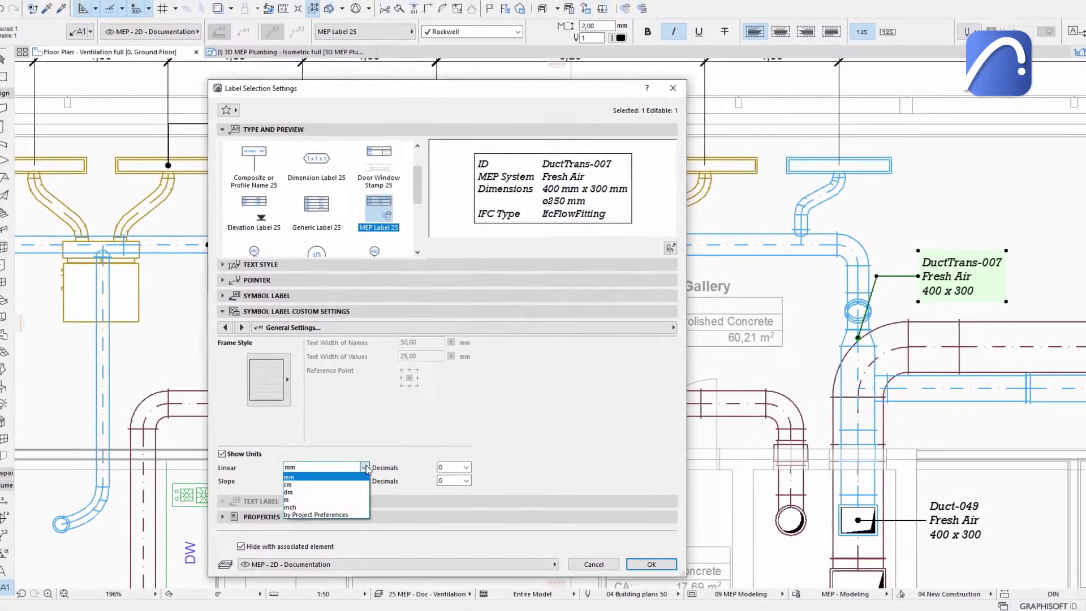
pyautogui.click(645, 563)
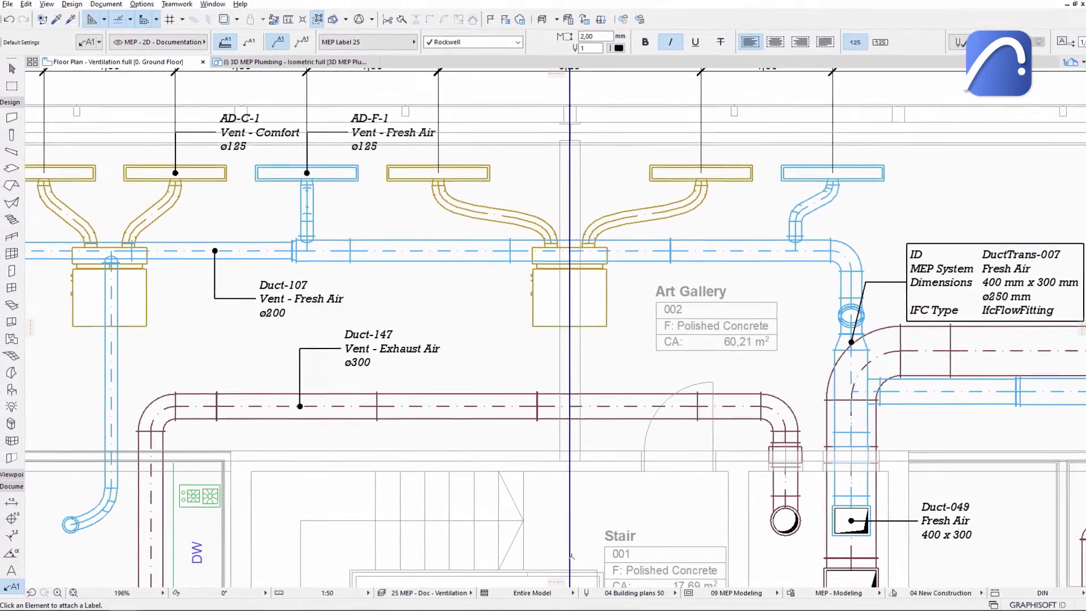
# Switch to the 3D MEP Plumbing isometric view and look closer at the pipe network.
pyautogui.click(317, 62)
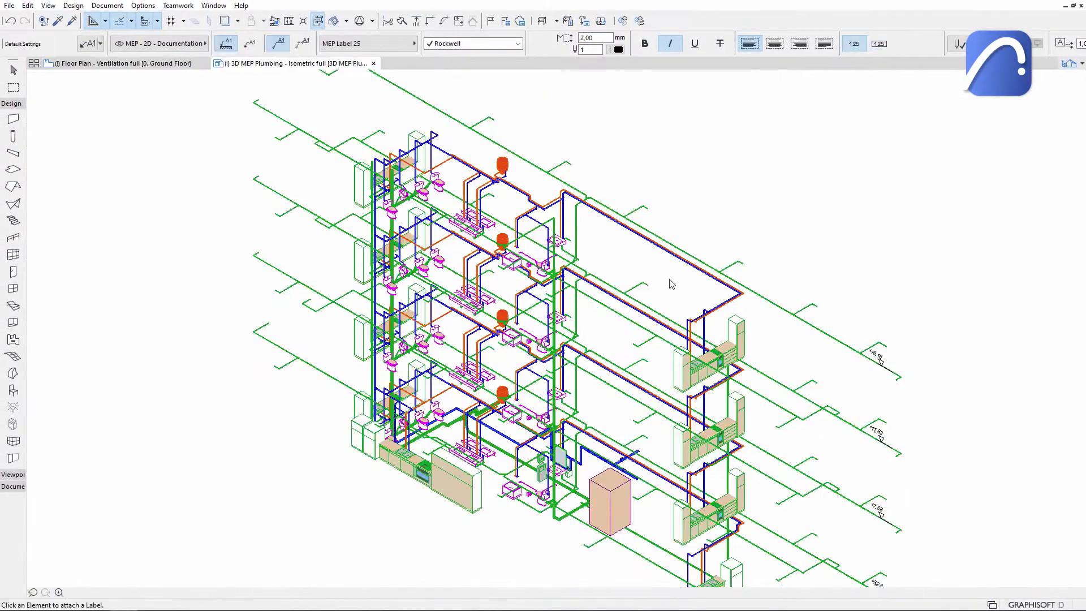
pyautogui.scroll(5, 671, 283)
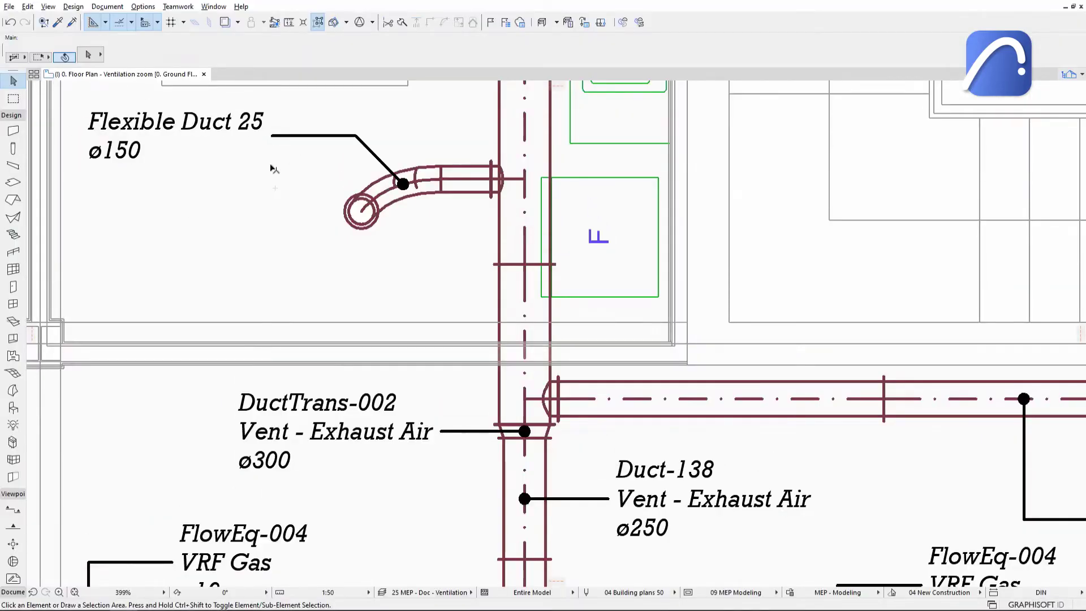
# Set the width of the flexible exhaust air duct on the ventilation floor plan to 200 mm.
pyautogui.click(388, 192)
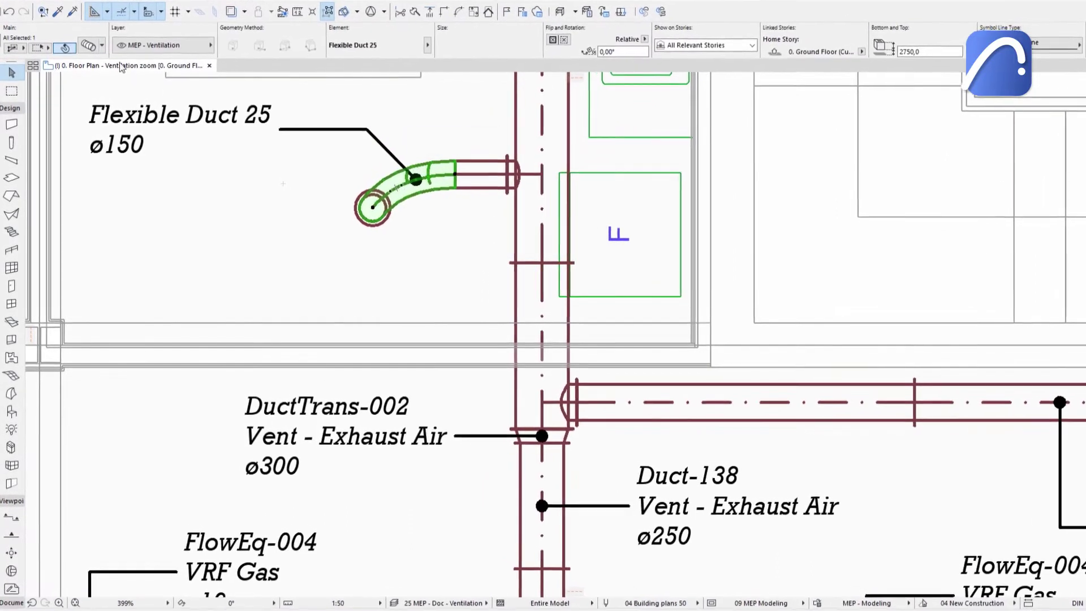
pyautogui.click(89, 46)
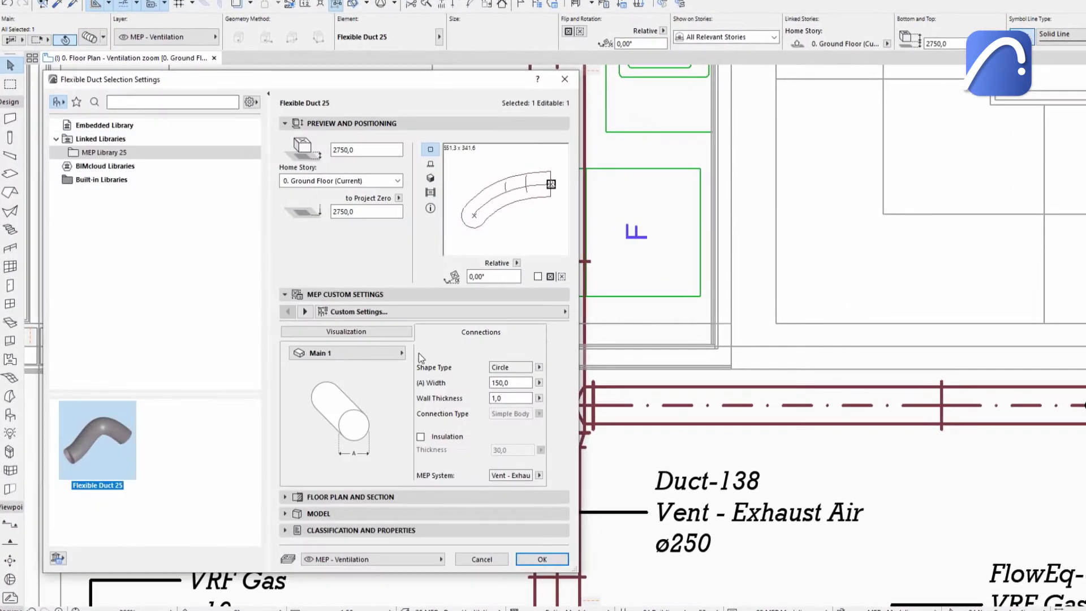
pyautogui.write('200')
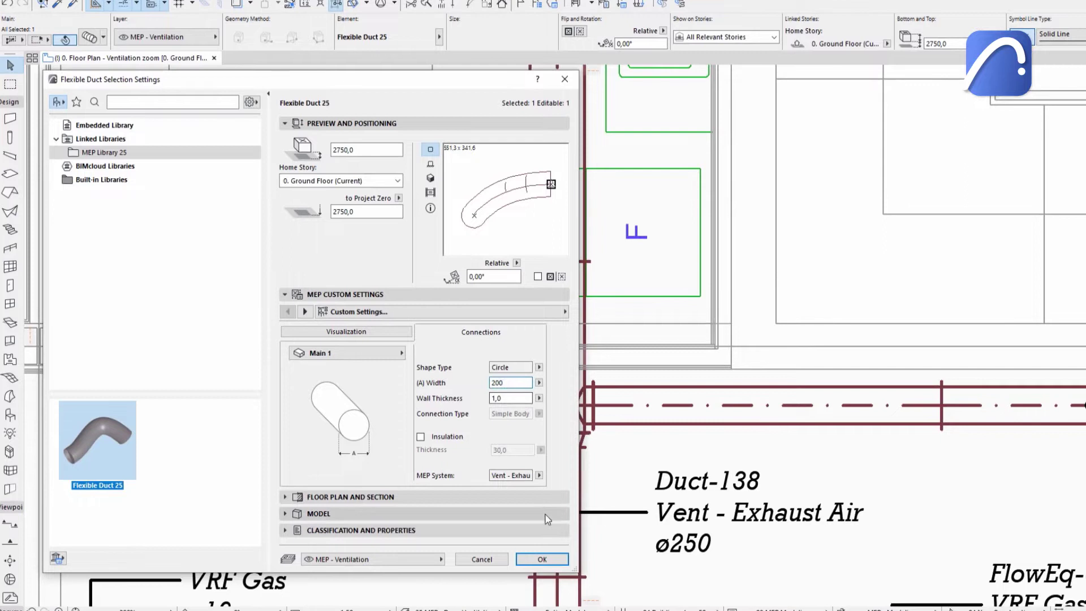
pyautogui.click(541, 559)
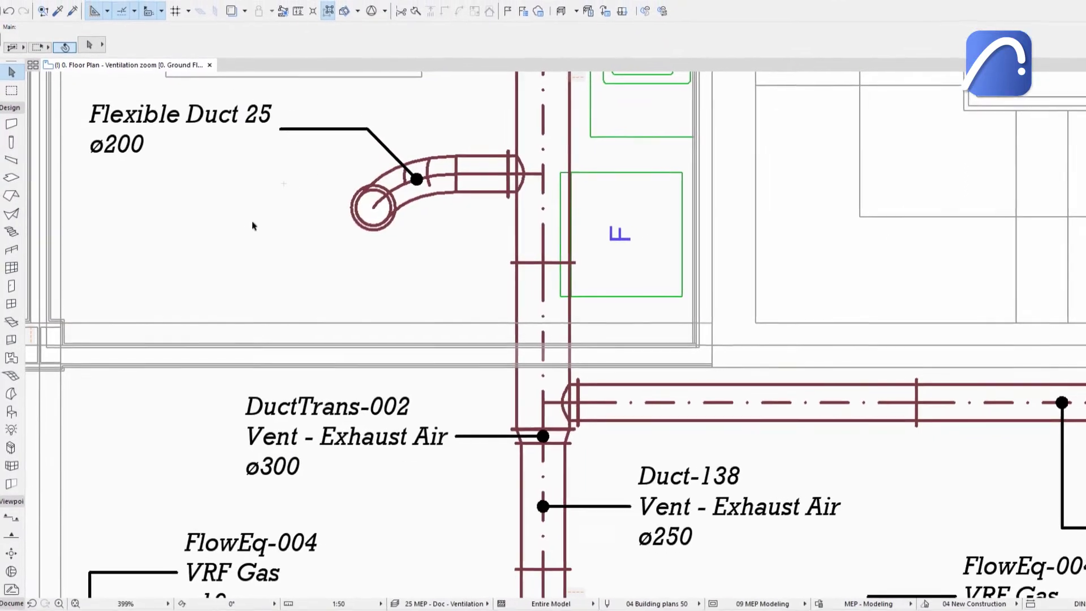